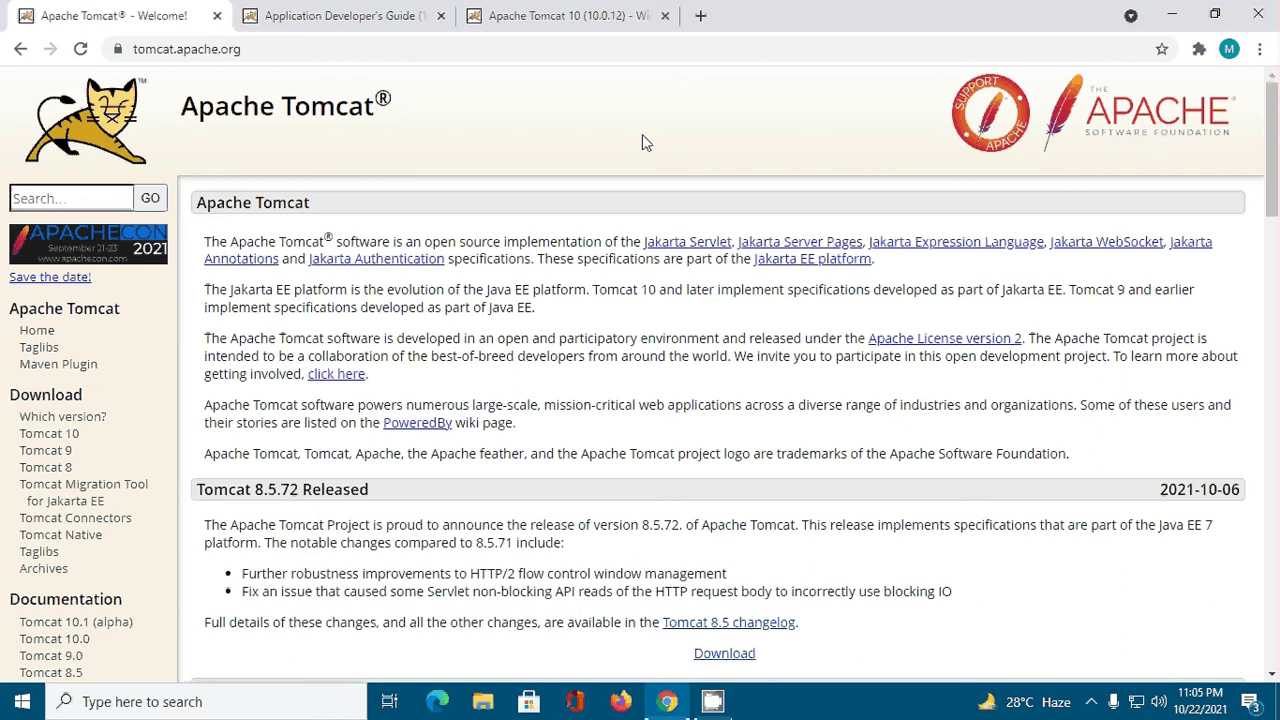
On the tomcat.apache.org home page, scroll down toward the Download links
{"action": "left_click", "coordinate": [274, 52]}
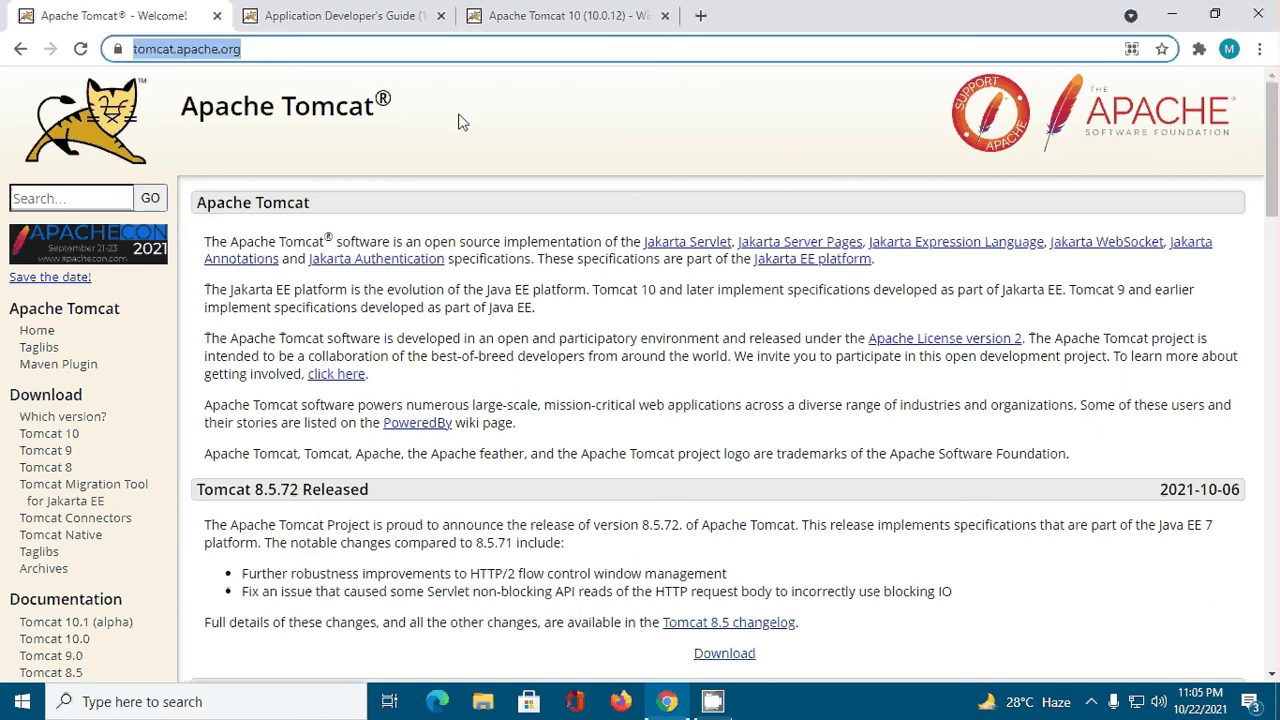
{"action": "left_click", "coordinate": [545, 128]}
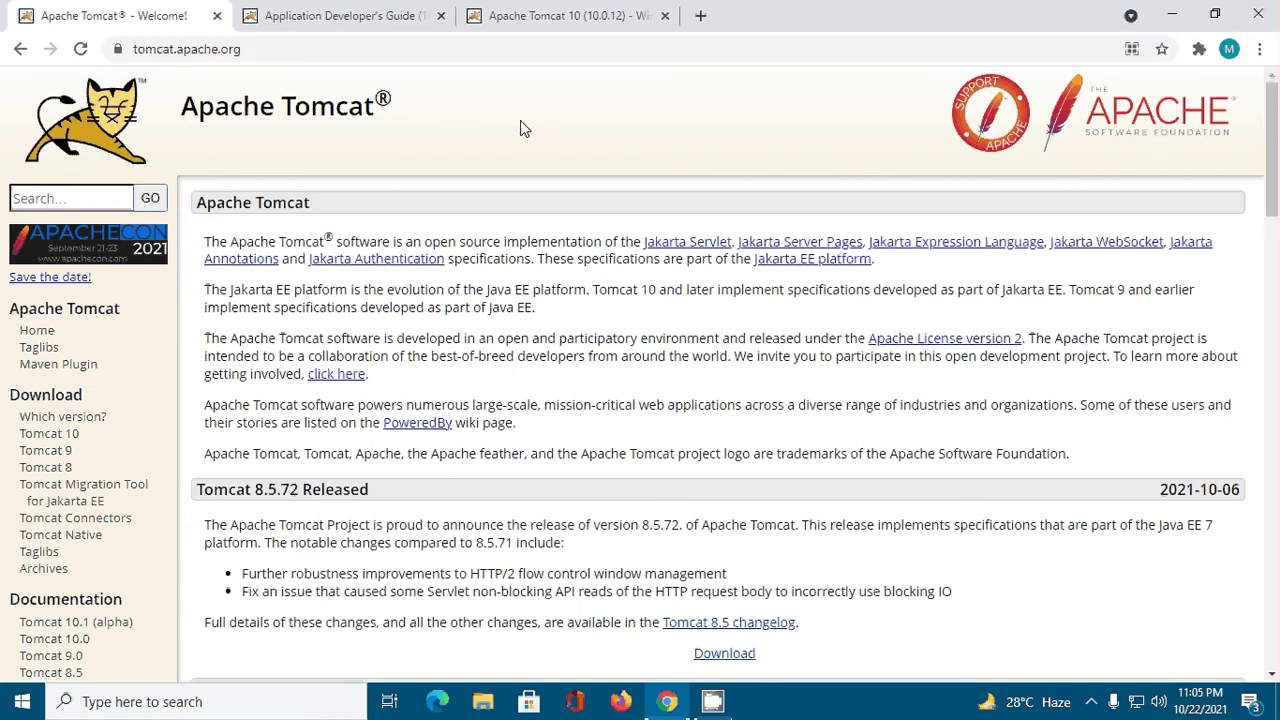
{"action": "scroll", "coordinate": [620, 150], "scroll_direction": "down", "scroll_amount": 1}
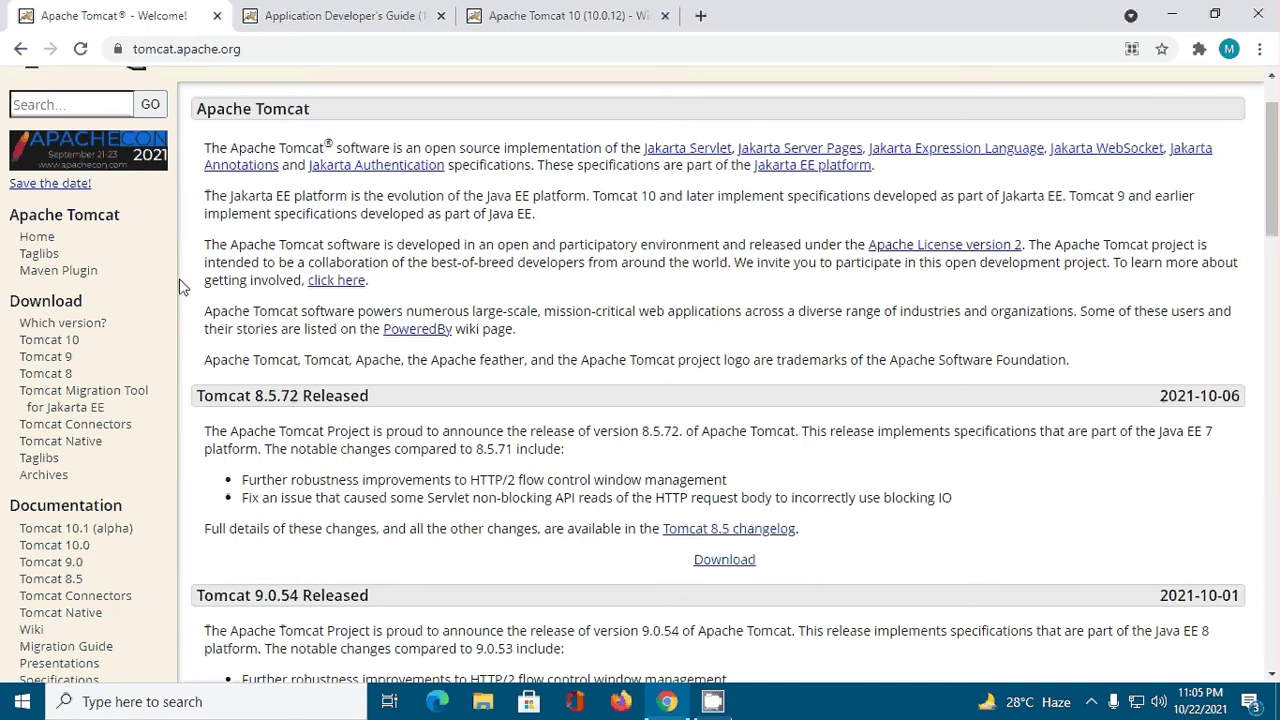
Open the Tomcat 10 download page, scroll to the 10.0.12 binaries, and launch File Explorer
{"action": "left_click", "coordinate": [58, 341]}
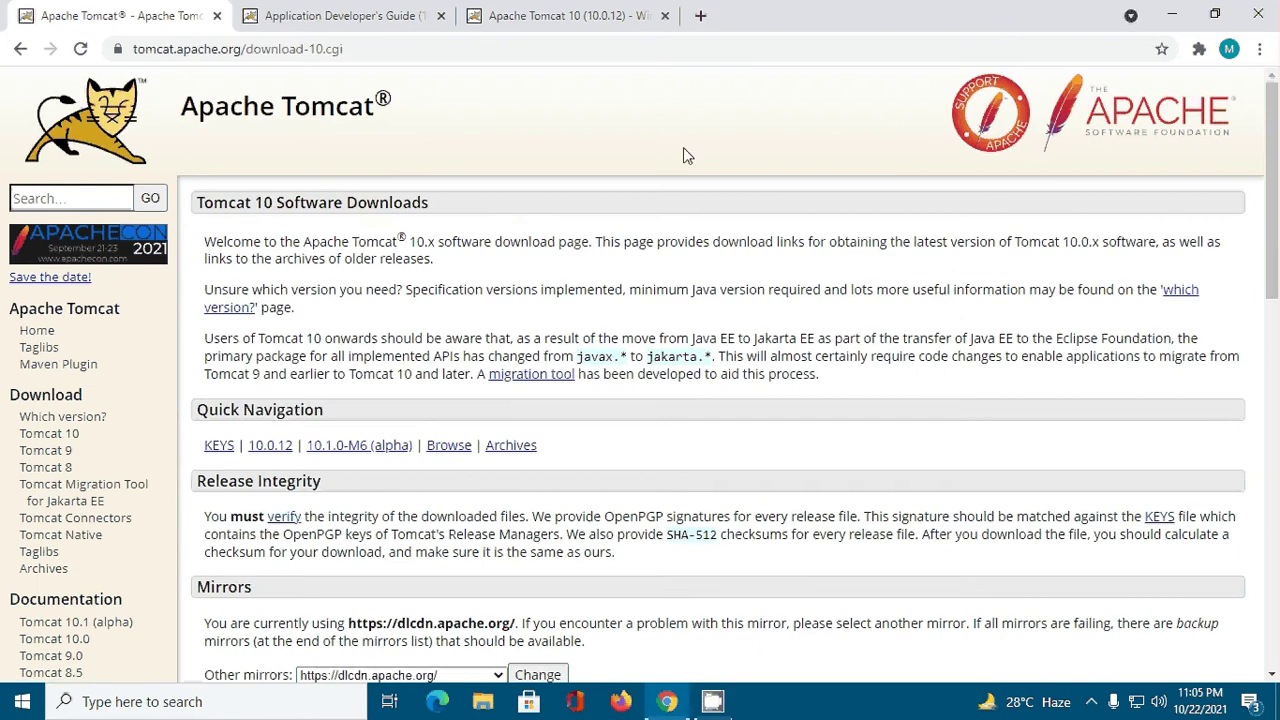
{"action": "scroll", "coordinate": [683, 180], "scroll_direction": "down", "scroll_amount": 5}
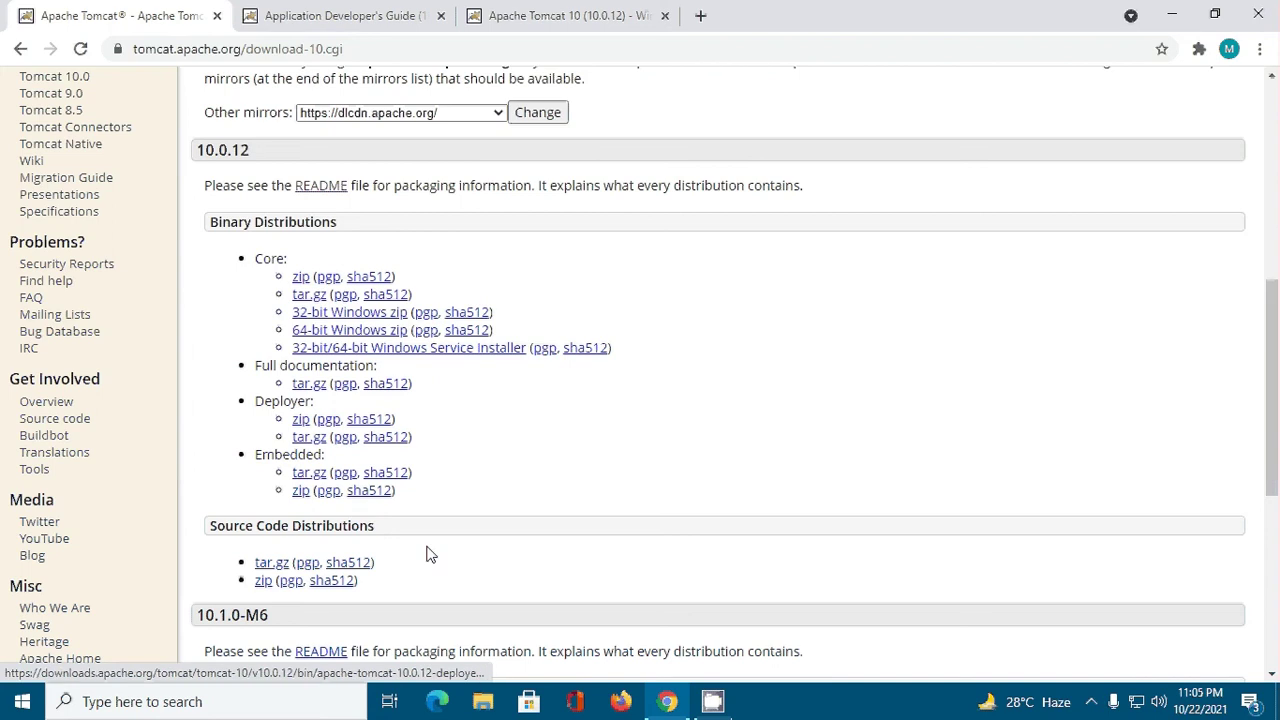
{"action": "left_click", "coordinate": [483, 705]}
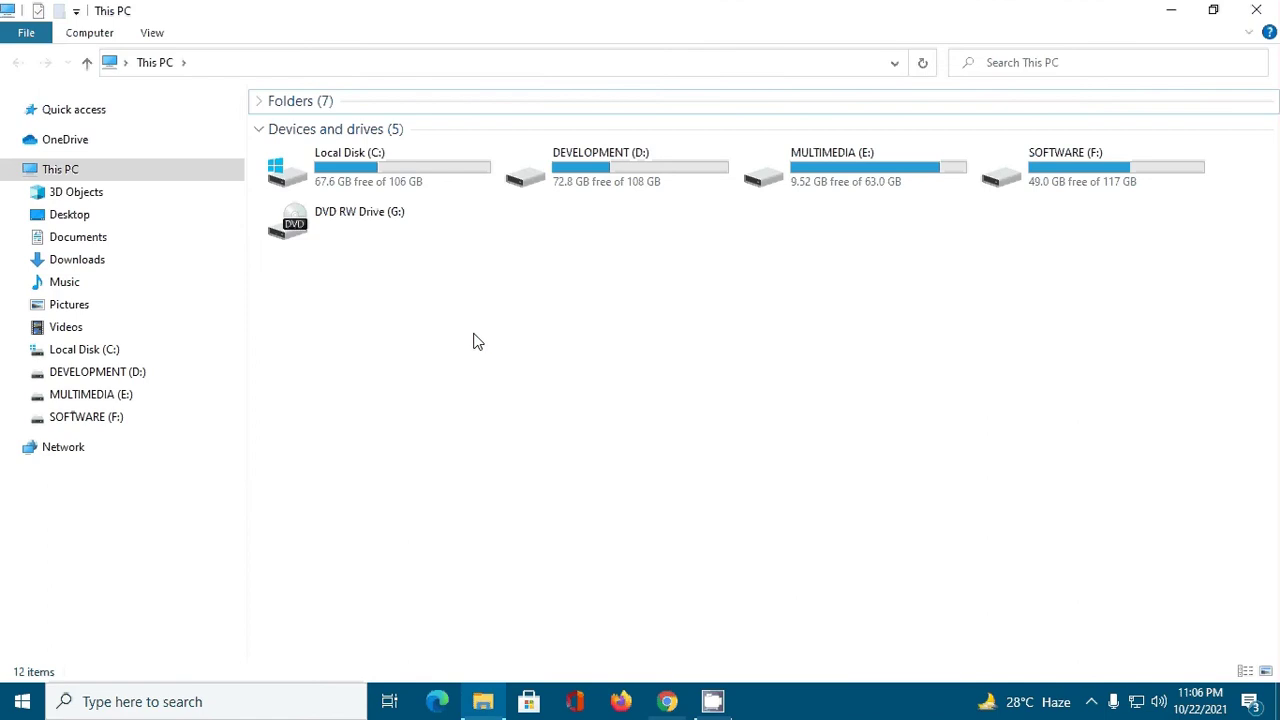
Navigate to Downloads > Compressed > apache-tomcat-10.0.12-windows-x64
{"action": "left_click", "coordinate": [129, 263]}
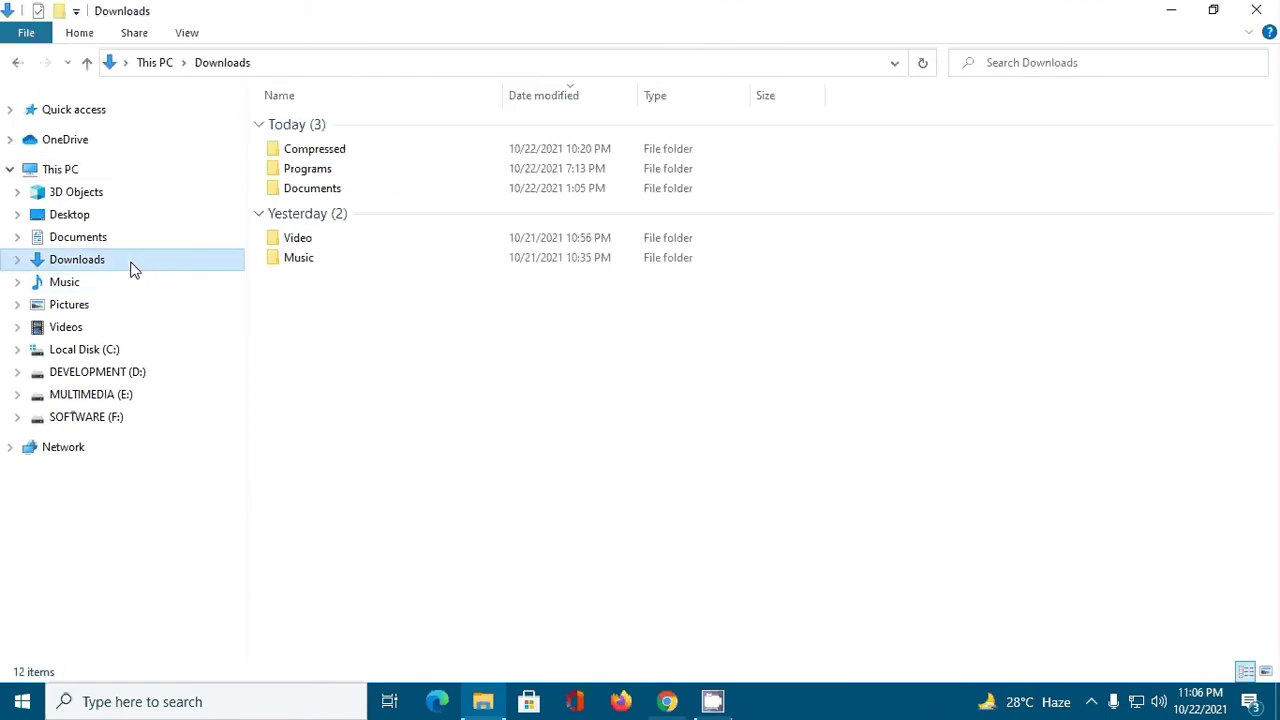
{"action": "double_click", "coordinate": [338, 161]}
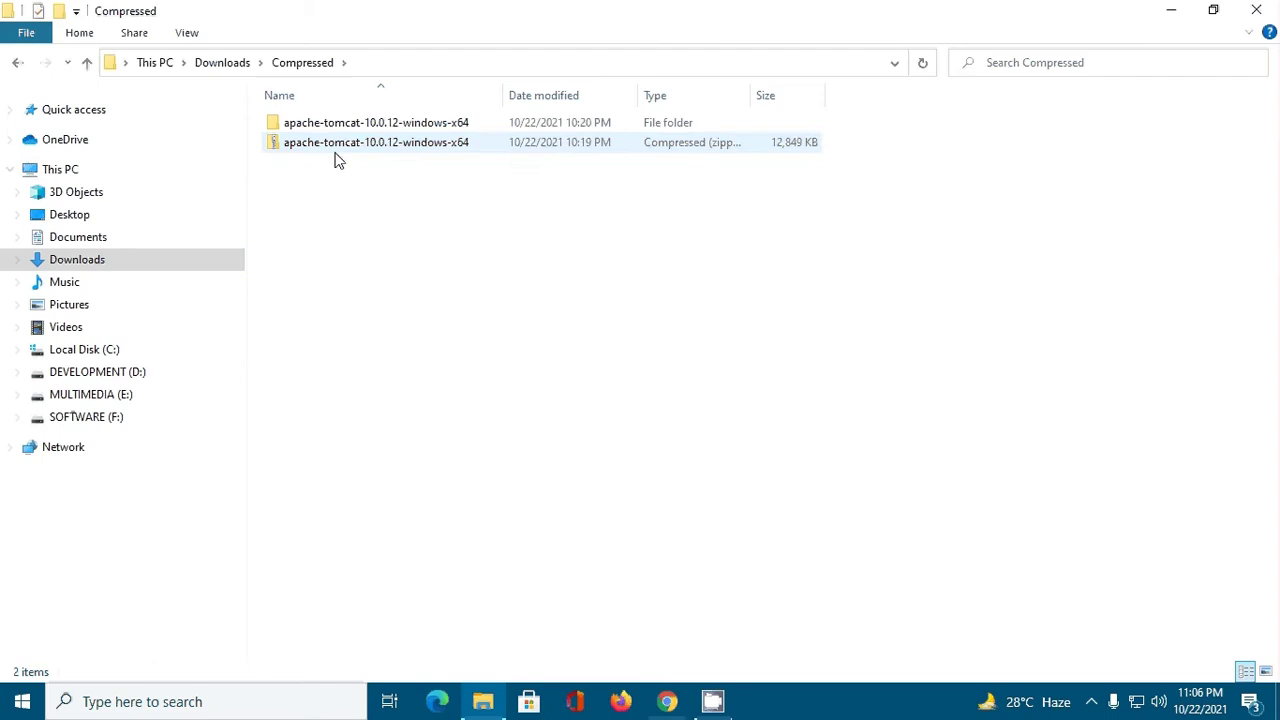
{"action": "left_click", "coordinate": [357, 150]}
{"action": "right_click", "coordinate": [357, 150]}
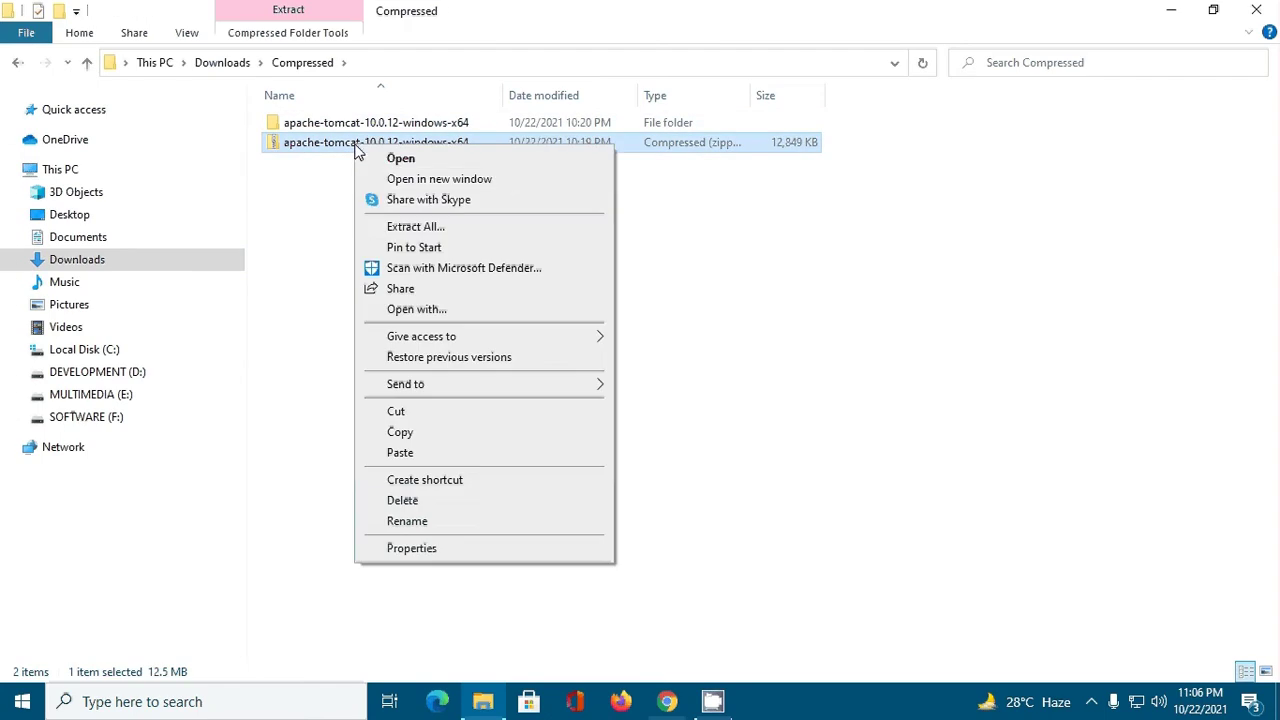
{"action": "left_click", "coordinate": [297, 212]}
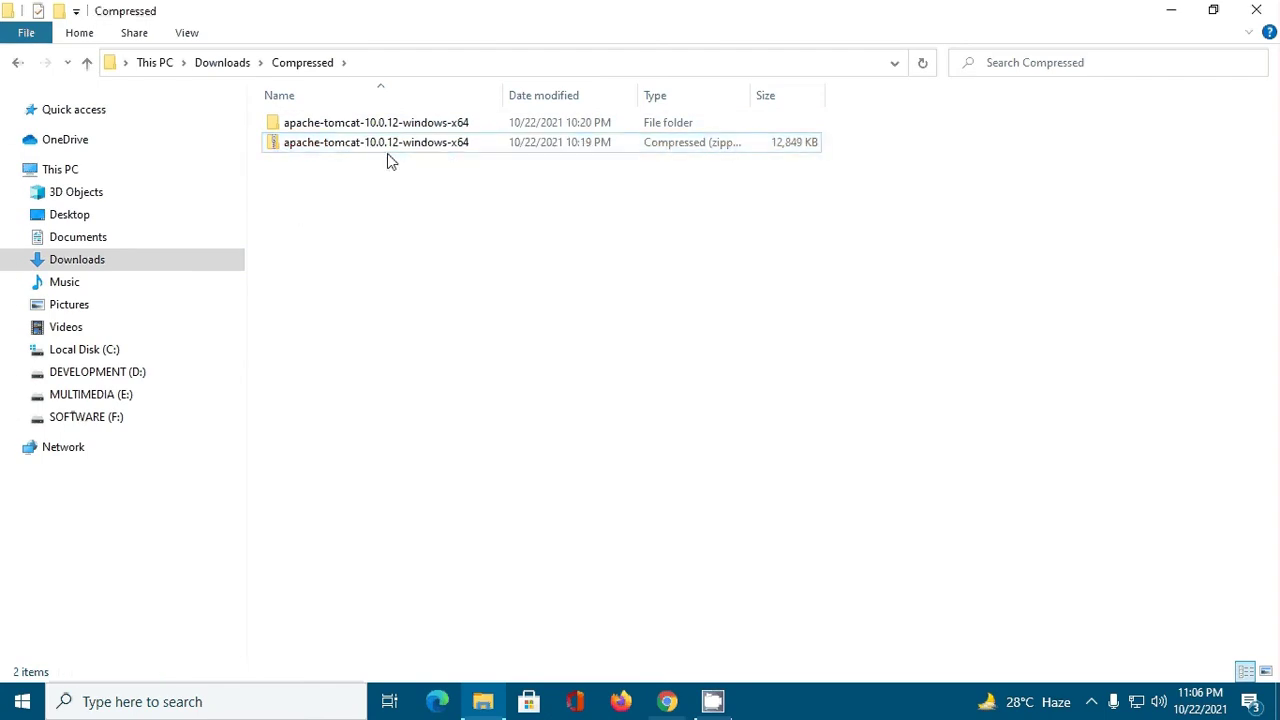
{"action": "left_click", "coordinate": [376, 125]}
{"action": "double_click", "coordinate": [376, 125]}
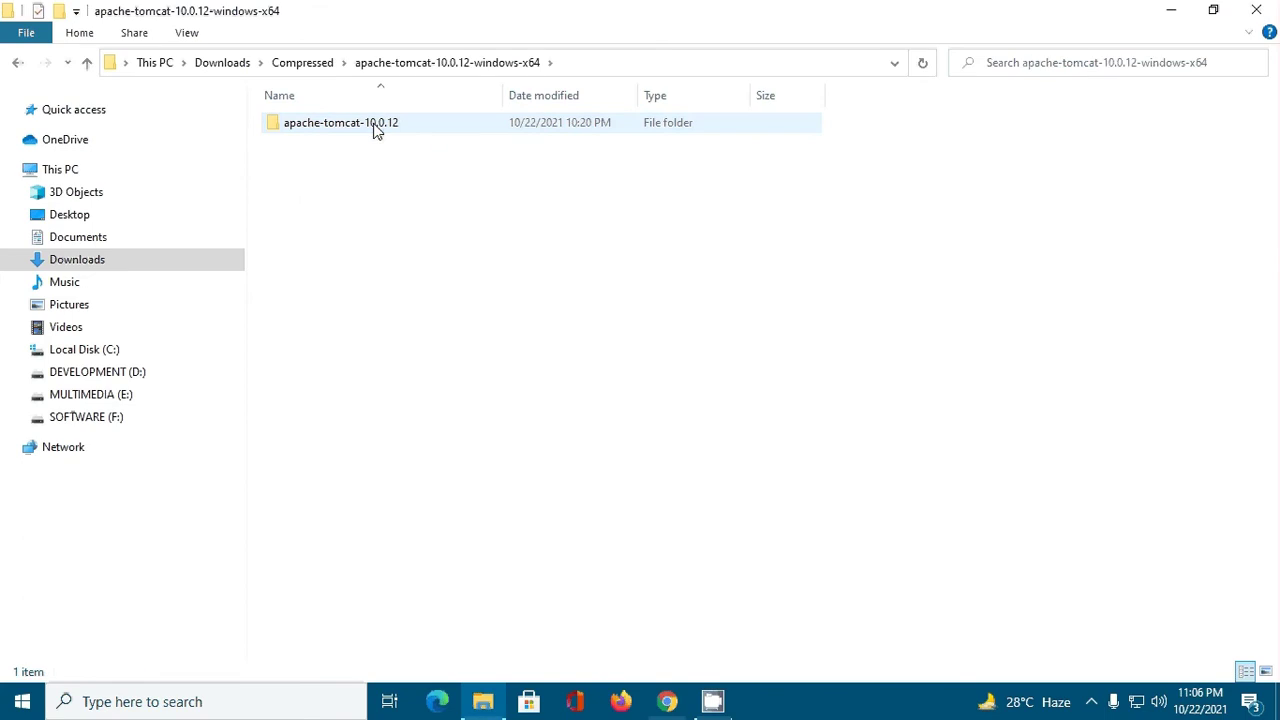
Copy the apache-tomcat-10.0.12 folder and paste it onto Local Disk (C:)
{"action": "left_click", "coordinate": [352, 125]}
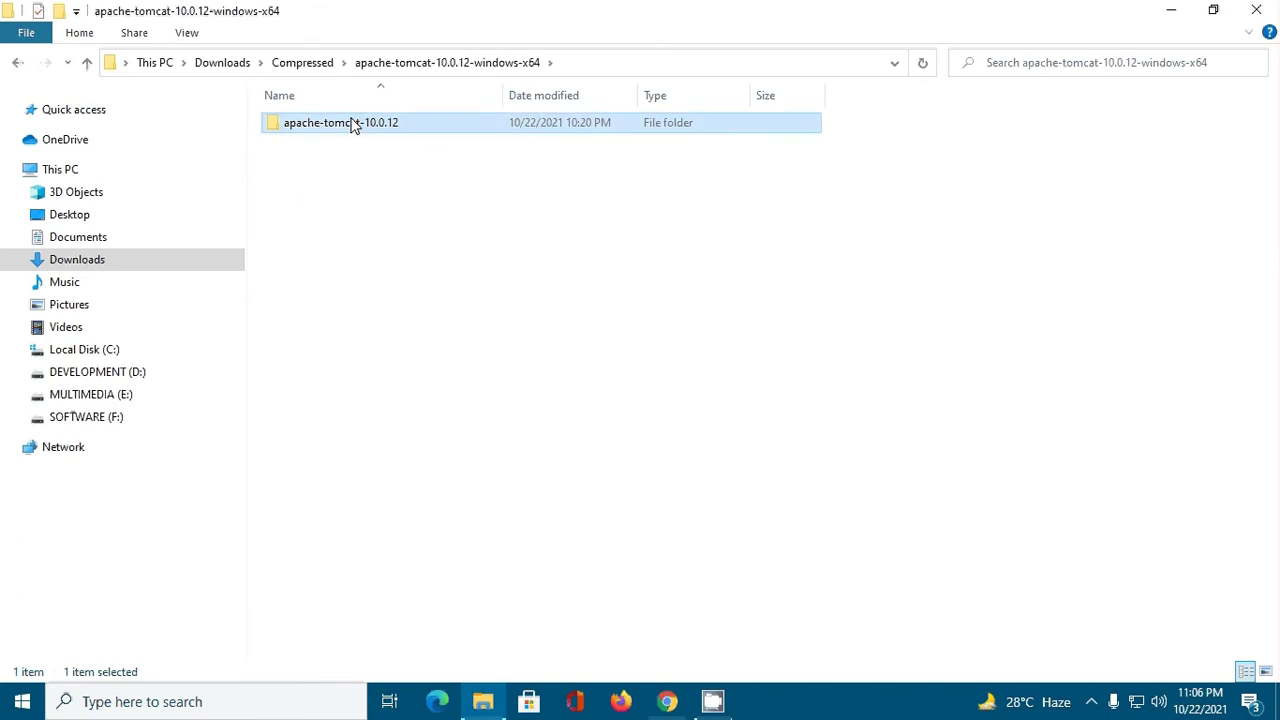
{"action": "right_click", "coordinate": [352, 125]}
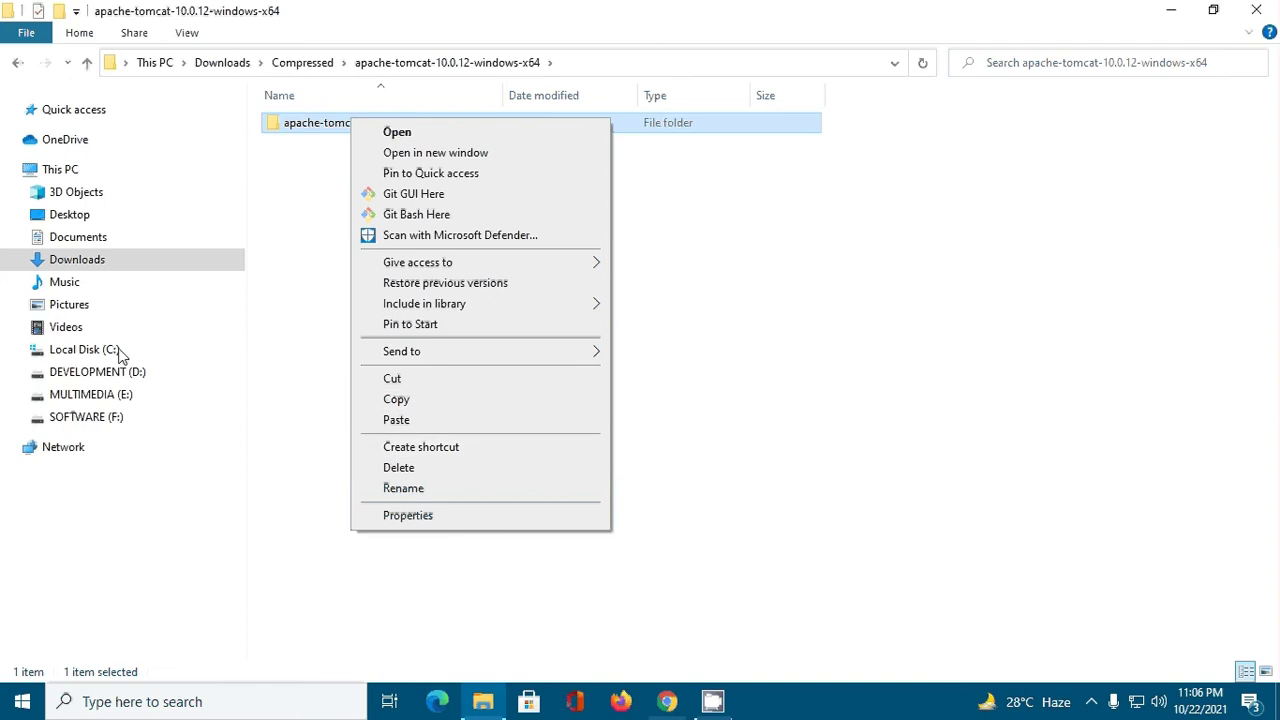
{"action": "left_click", "coordinate": [118, 352]}
Start renaming the apache-tomcat-10.0.12 folder on C: and remove the -10.0.12 suffix
{"action": "left_click", "coordinate": [357, 132]}
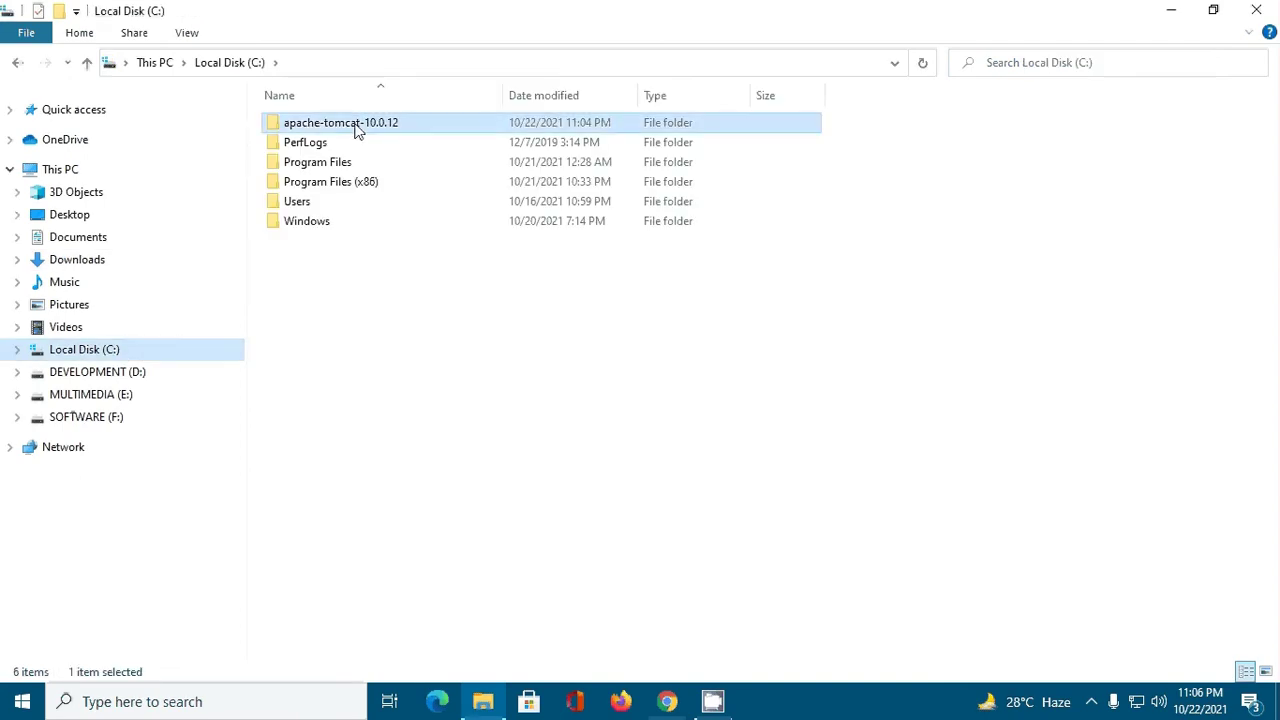
{"action": "right_click", "coordinate": [357, 131]}
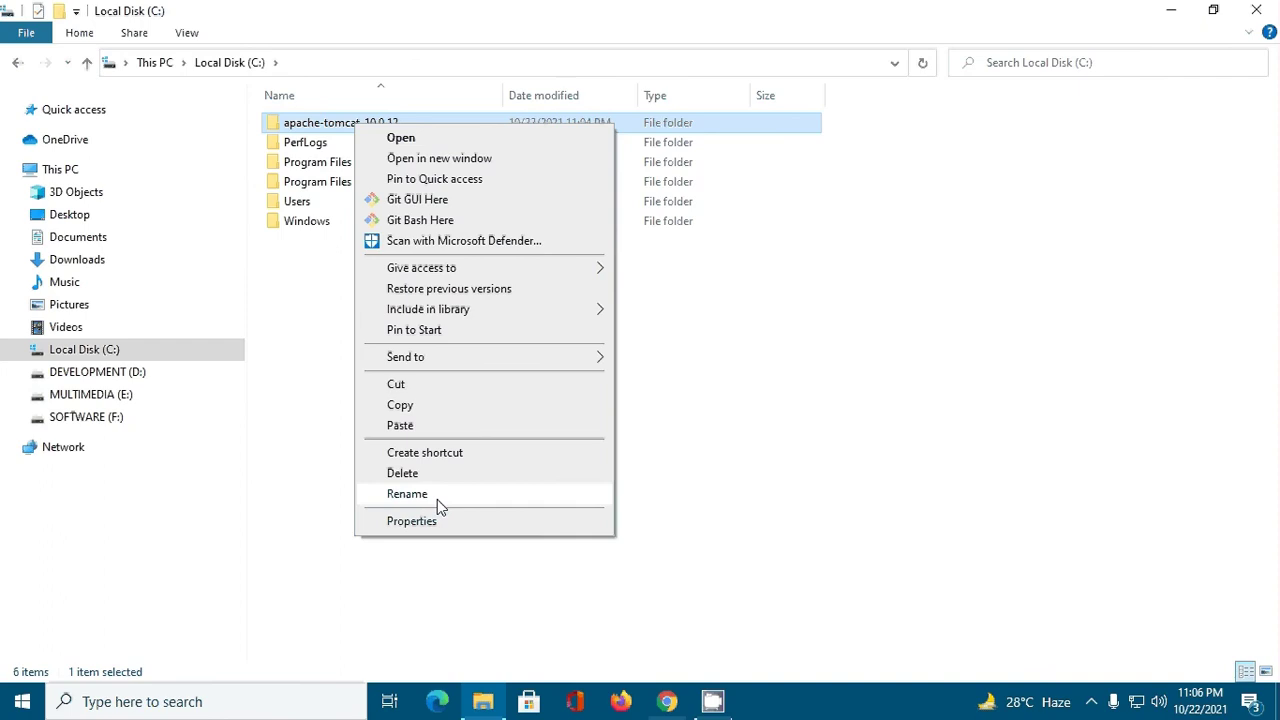
{"action": "left_click", "coordinate": [437, 496]}
{"action": "left_click", "coordinate": [419, 122]}
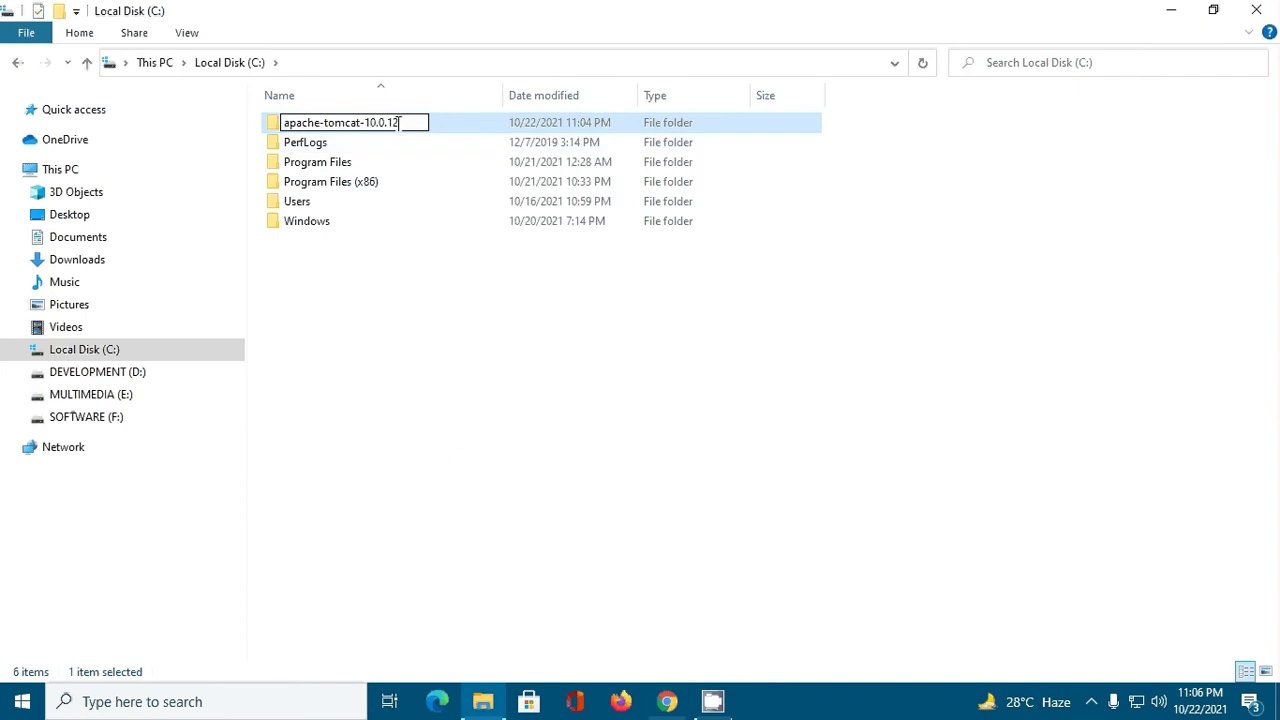
{"action": "left_click_drag", "start_coordinate": [399, 122], "coordinate": [361, 122]}
{"action": "key", "text": "BackSpace"}
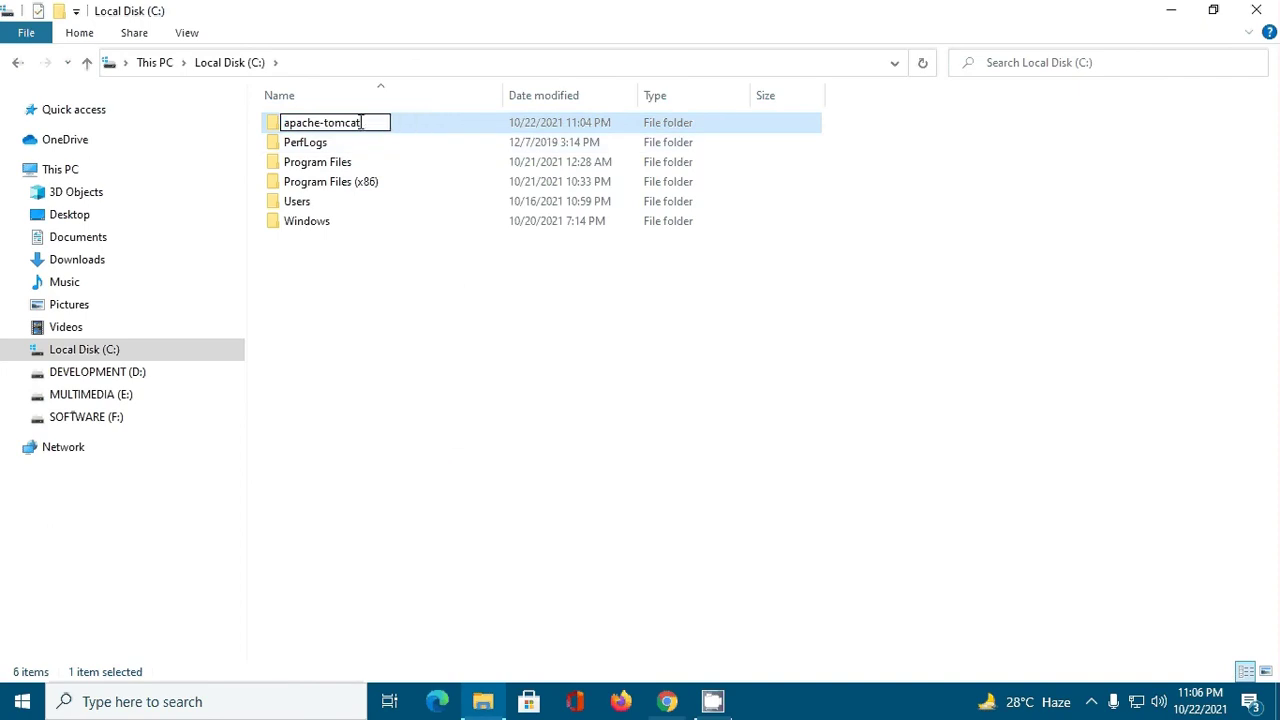
Finish renaming the folder to Tomcat10 and refresh the C: listing
{"action": "left_click_drag", "start_coordinate": [327, 122], "coordinate": [251, 117]}
{"action": "key", "text": "BackSpace"}
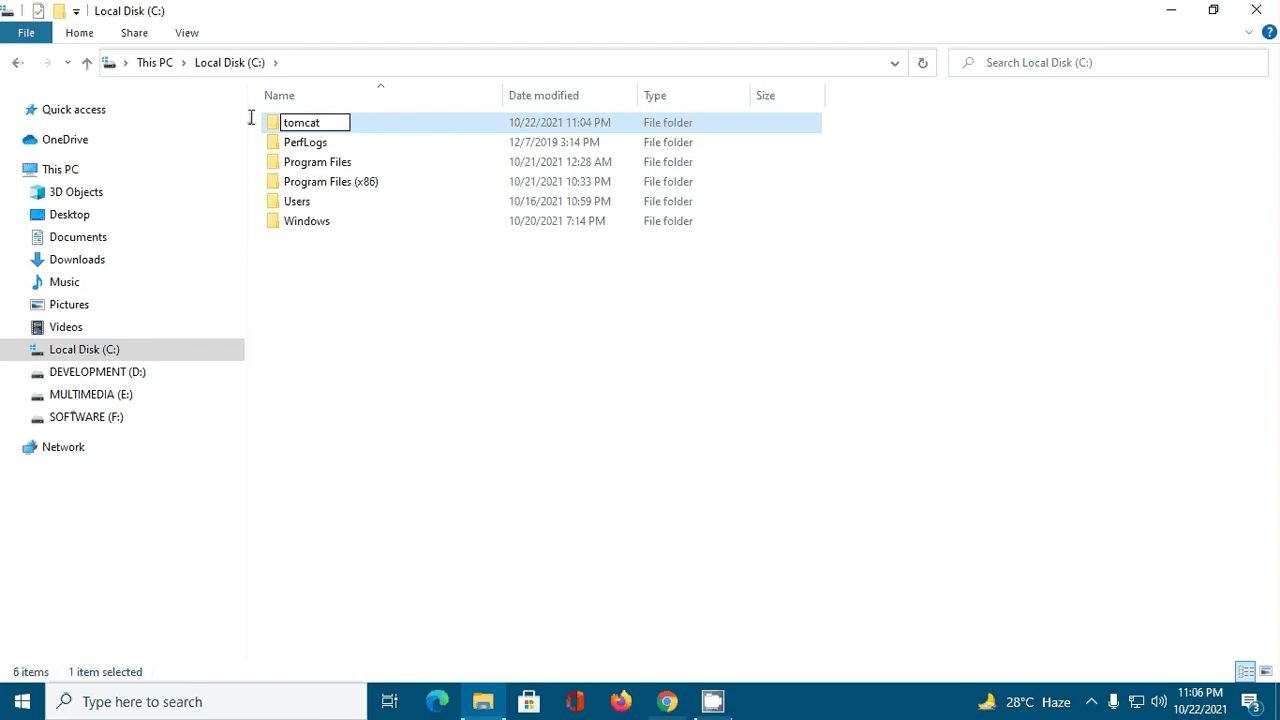
{"action": "key", "text": "Delete"}
{"action": "type", "text": "T"}
{"action": "key", "text": "End"}
{"action": "type", "text": "10"}
{"action": "key", "text": "Return"}
{"action": "right_click", "coordinate": [611, 347]}
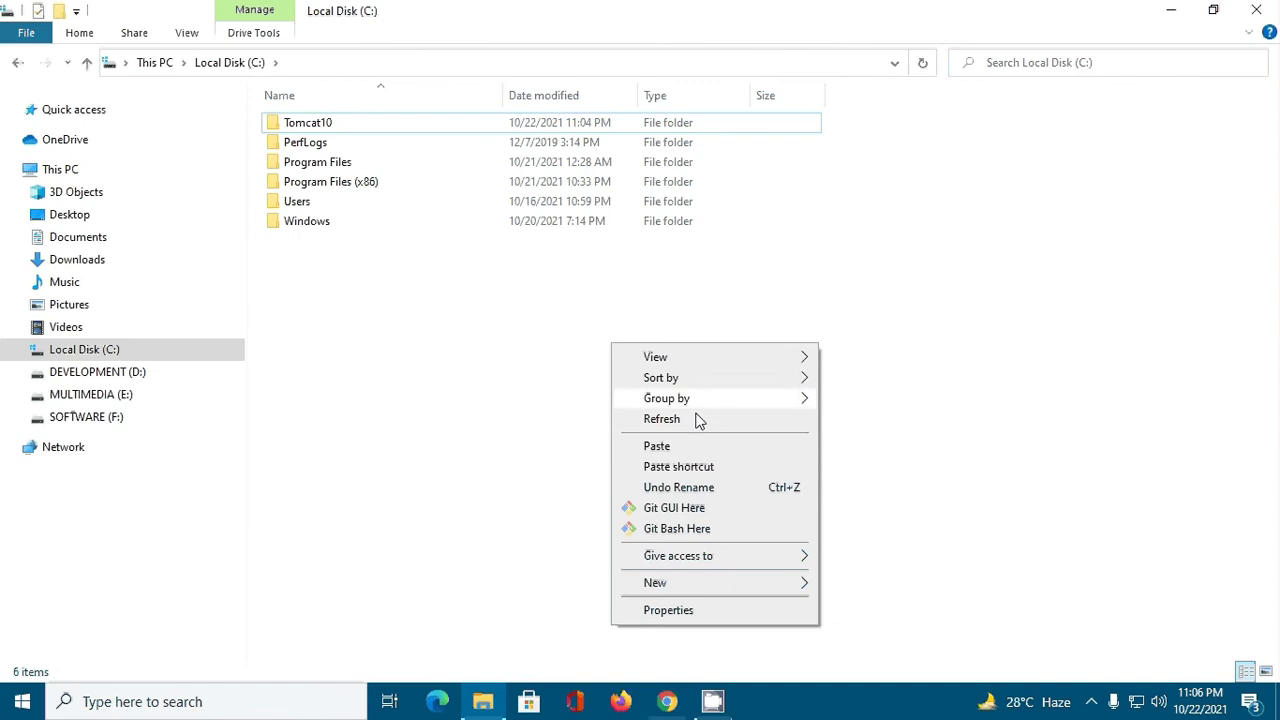
{"action": "left_click", "coordinate": [662, 419]}
In Chrome, open the Application Developer's Guide Installation page and scroll to the Java SE 8 requirement
{"action": "left_click", "coordinate": [667, 700]}
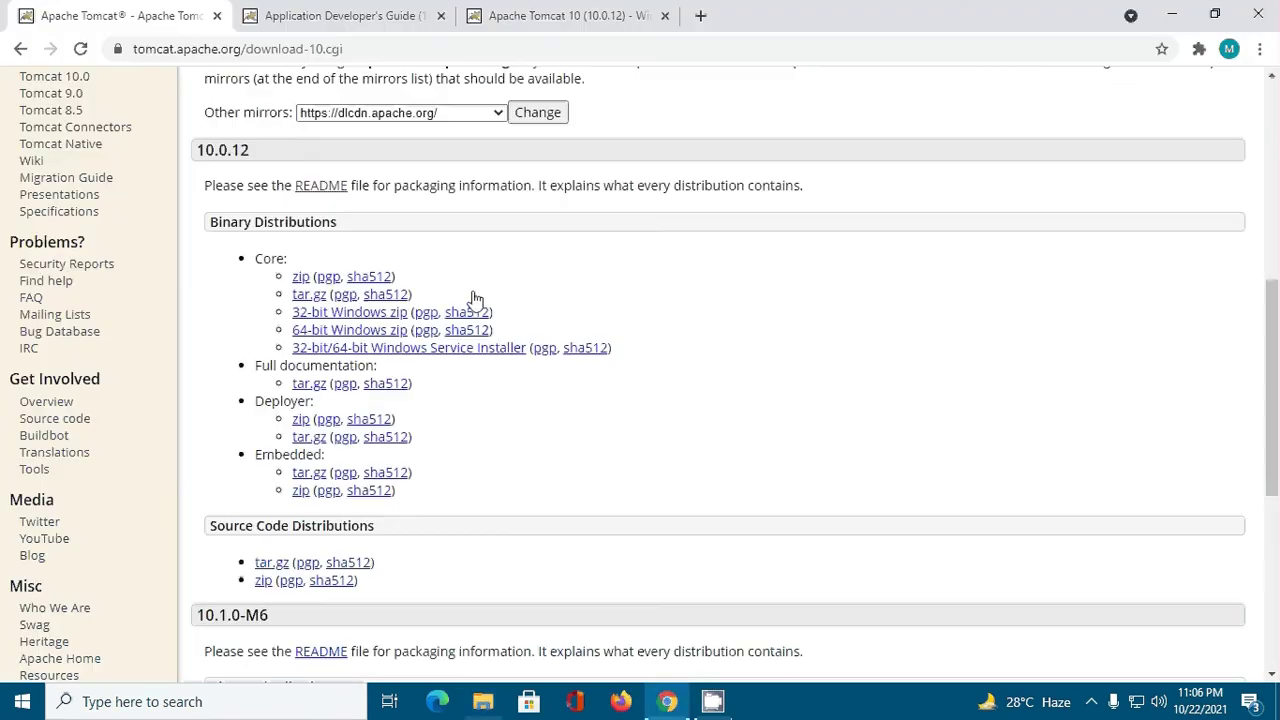
{"action": "left_click", "coordinate": [336, 14]}
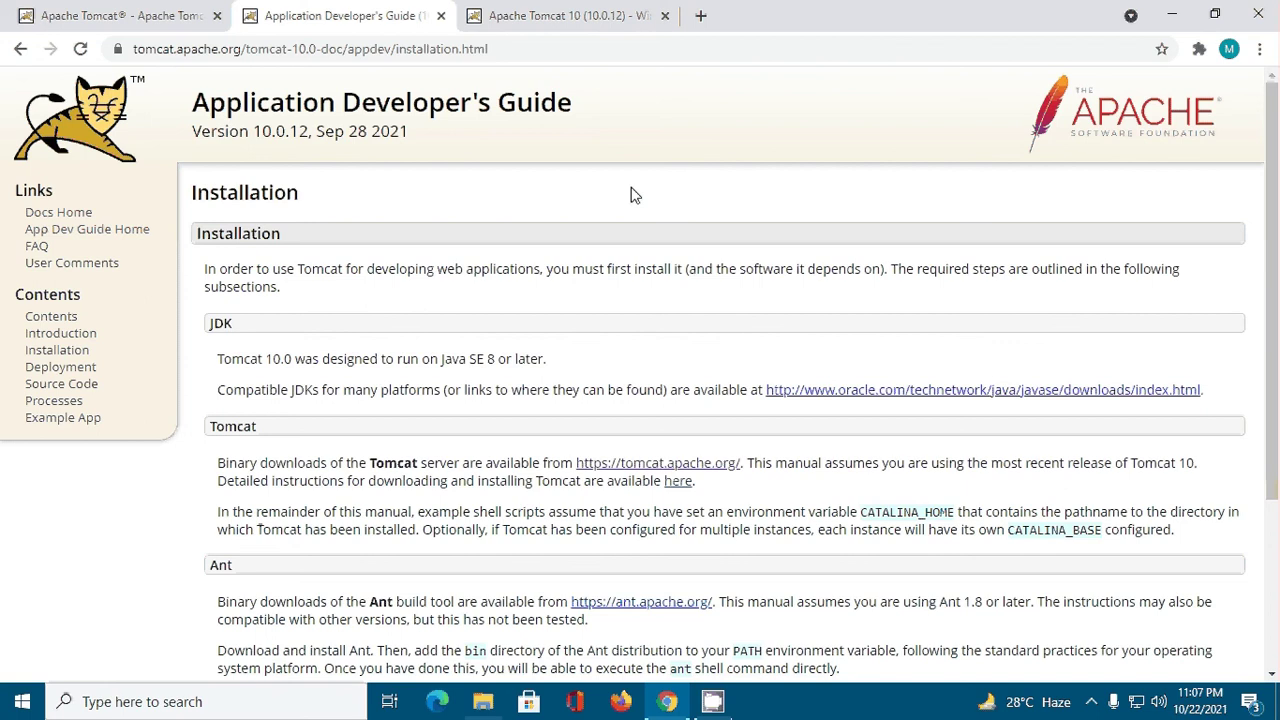
{"action": "scroll", "coordinate": [672, 293], "scroll_direction": "down", "scroll_amount": 1}
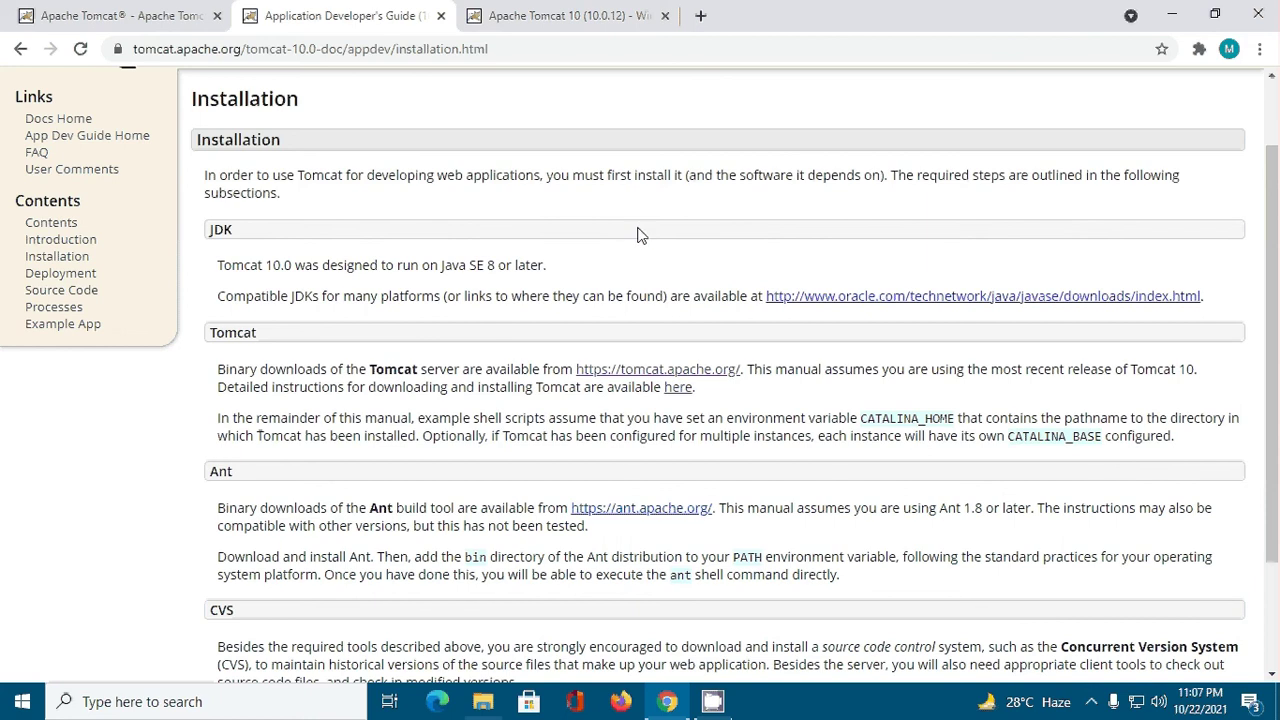
Launch Command Prompt via search for cmd and run java --version, showing Java 17.0.1
{"action": "left_click", "coordinate": [185, 700]}
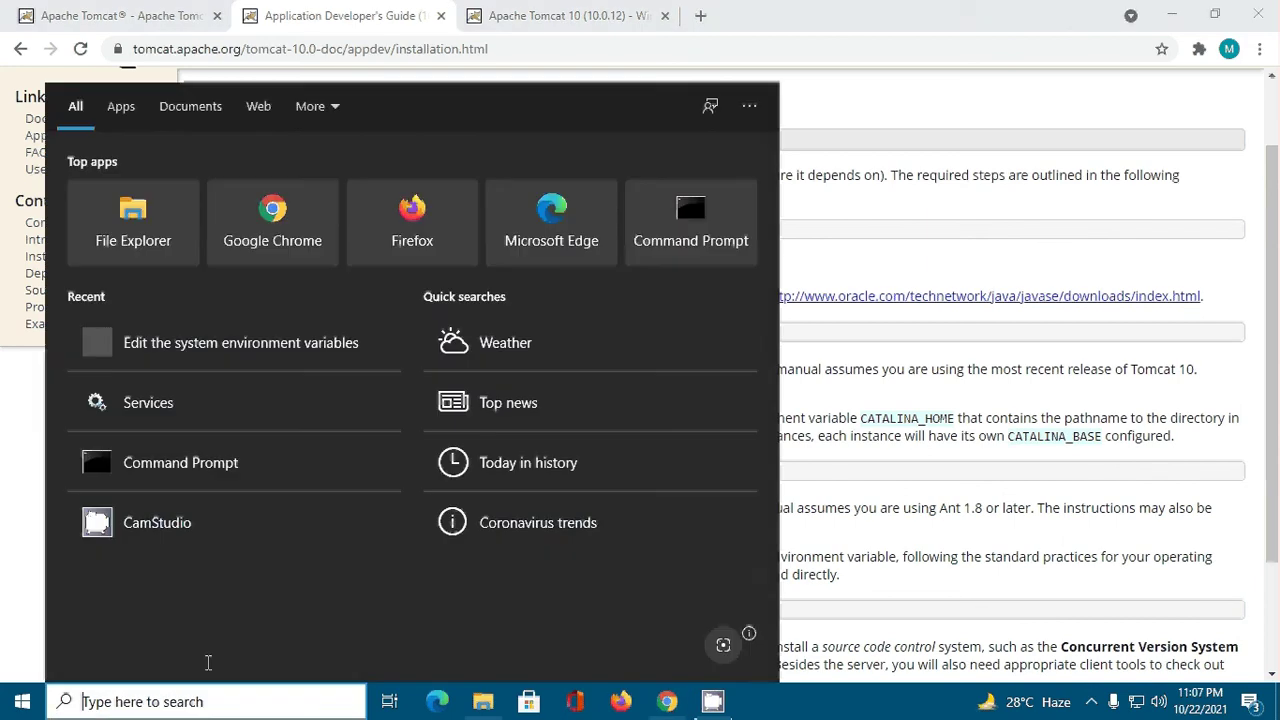
{"action": "type", "text": "cmd"}
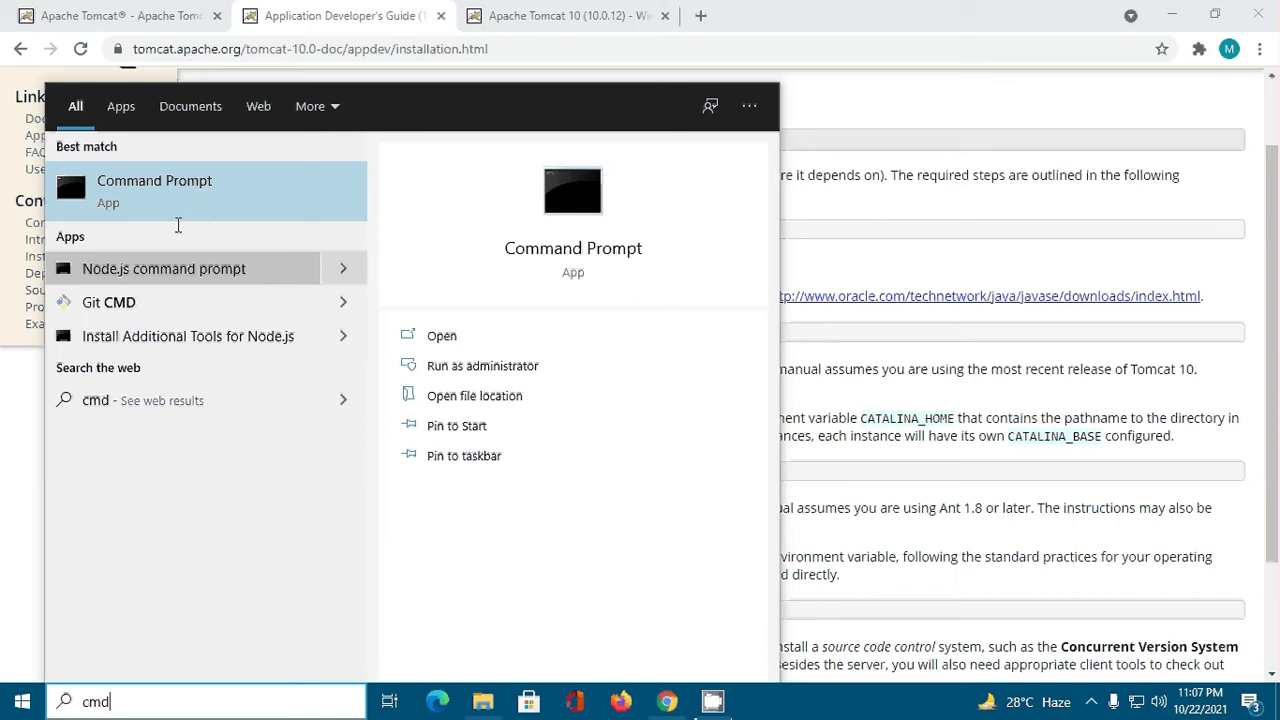
{"action": "left_click", "coordinate": [183, 180]}
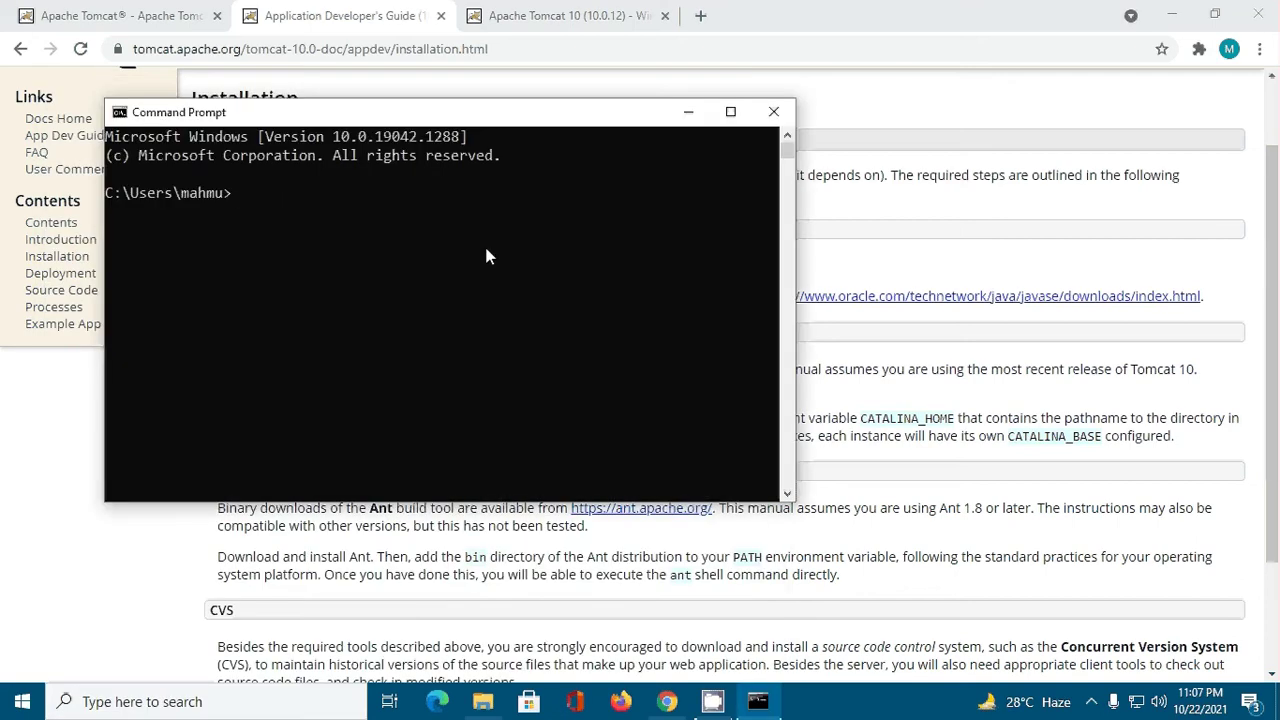
{"action": "type", "text": "java --version"}
{"action": "key", "text": "Return"}
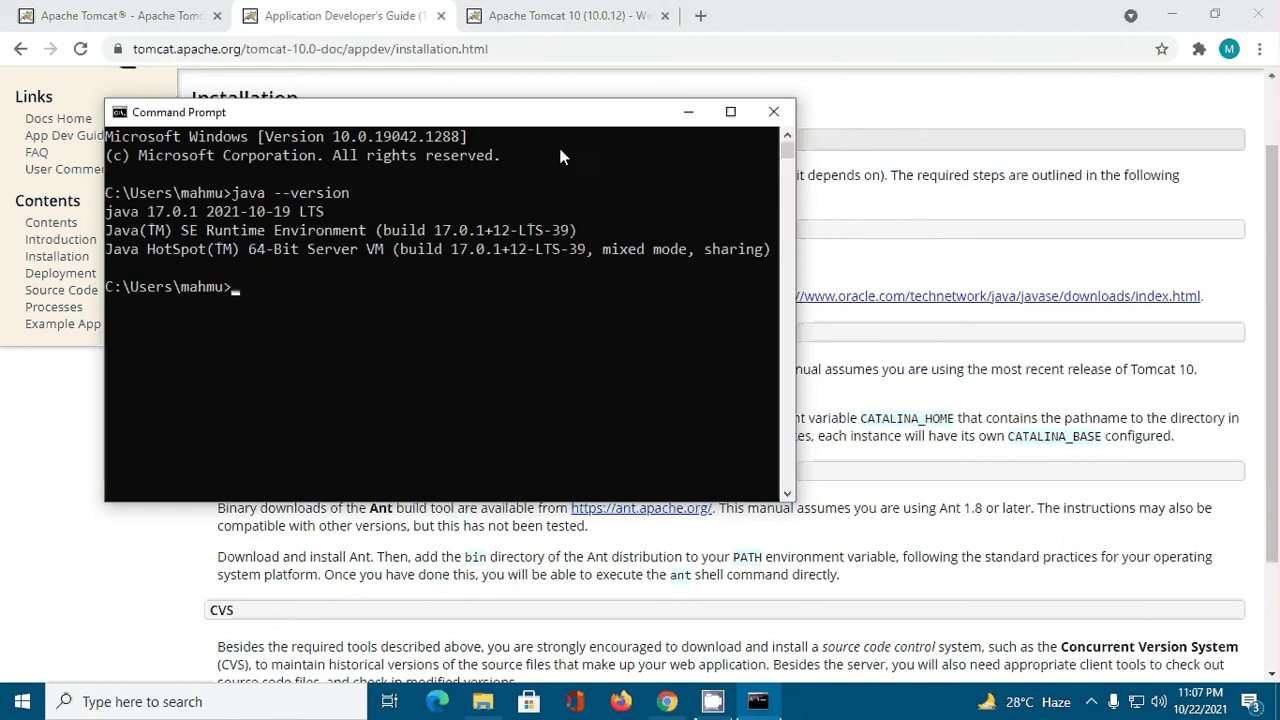
Minimize Command Prompt and read further through the installation docs about CATALINA_HOME
{"action": "left_click", "coordinate": [688, 112]}
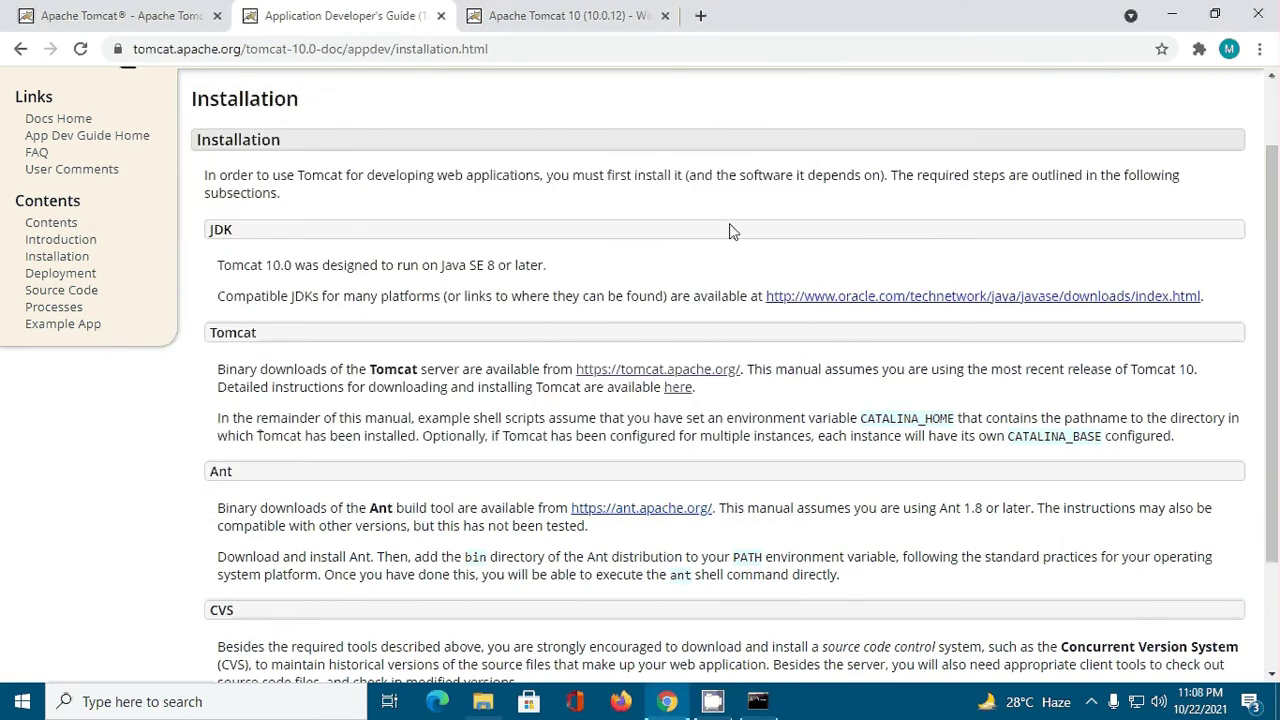
{"action": "scroll", "coordinate": [730, 232], "scroll_direction": "down", "scroll_amount": 1}
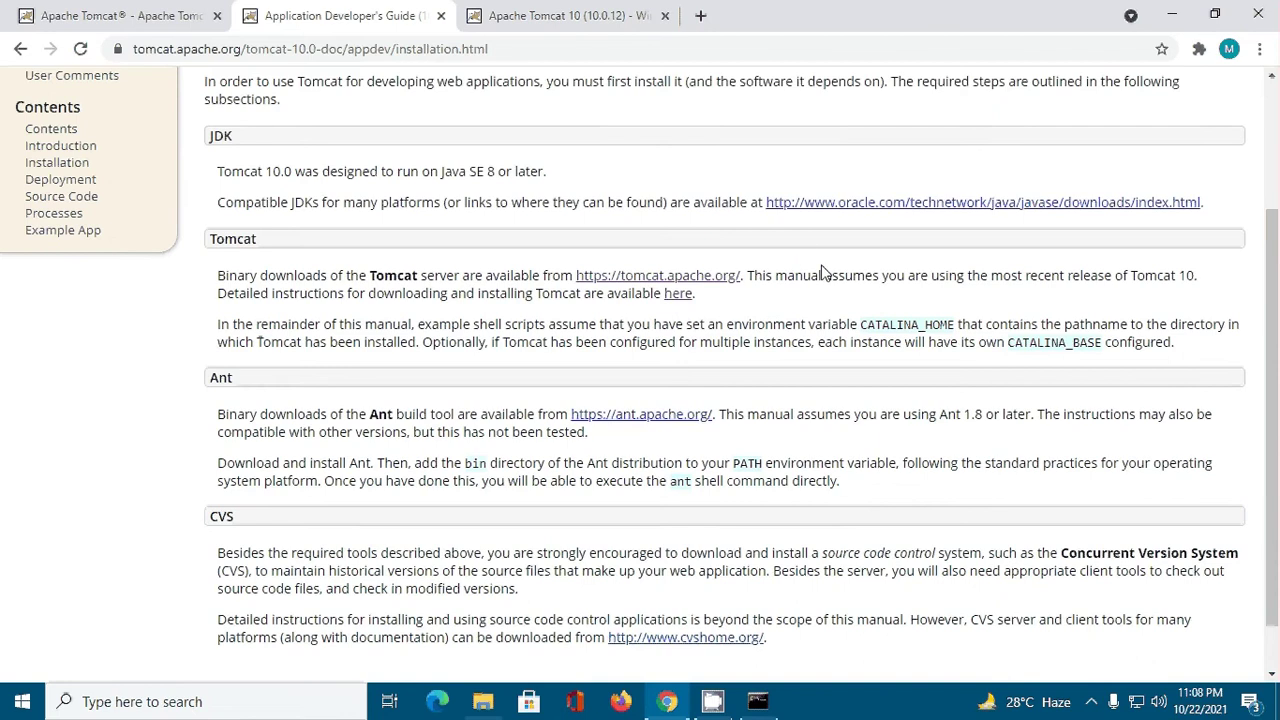
{"action": "scroll", "coordinate": [822, 270], "scroll_direction": "down", "scroll_amount": 1}
{"action": "left_click_drag", "start_coordinate": [862, 266], "coordinate": [958, 267]}
{"action": "key", "text": "ctrl+c"}
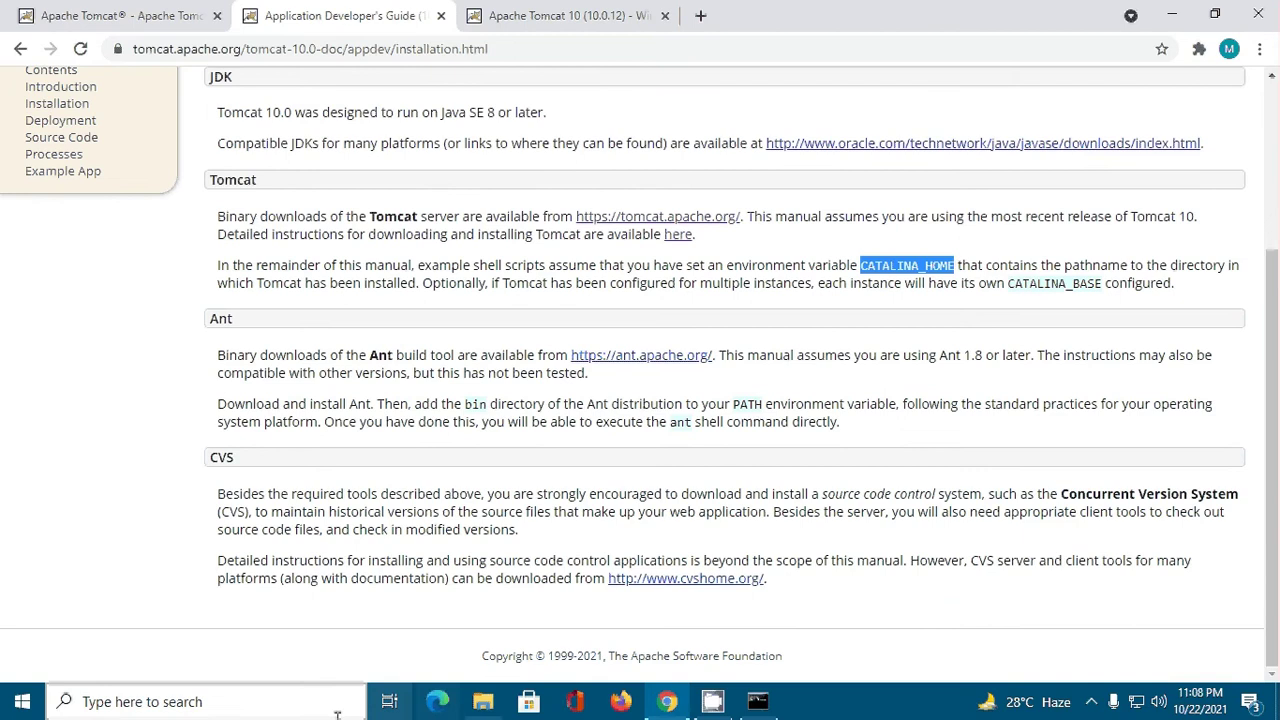
Search 'edi' to open Edit the system environment variables and its Environment Variables dialog
{"action": "left_click", "coordinate": [250, 701]}
{"action": "type", "text": "edi"}
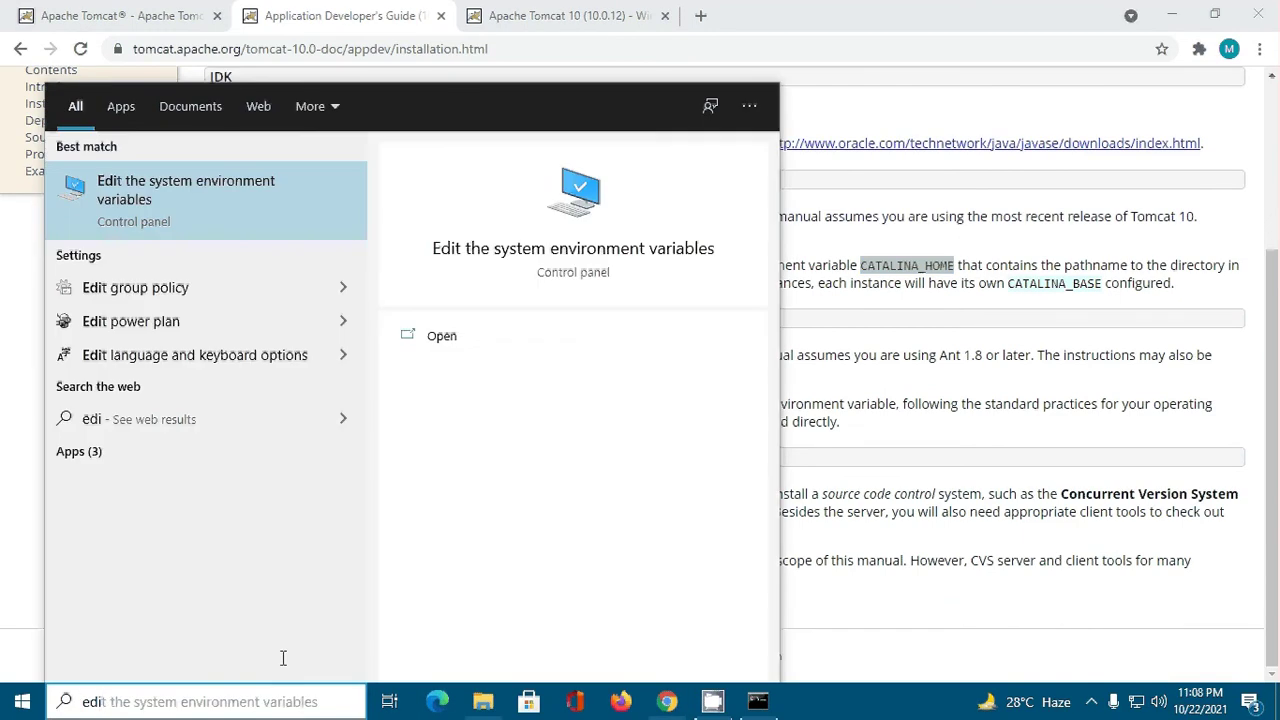
{"action": "left_click", "coordinate": [223, 205]}
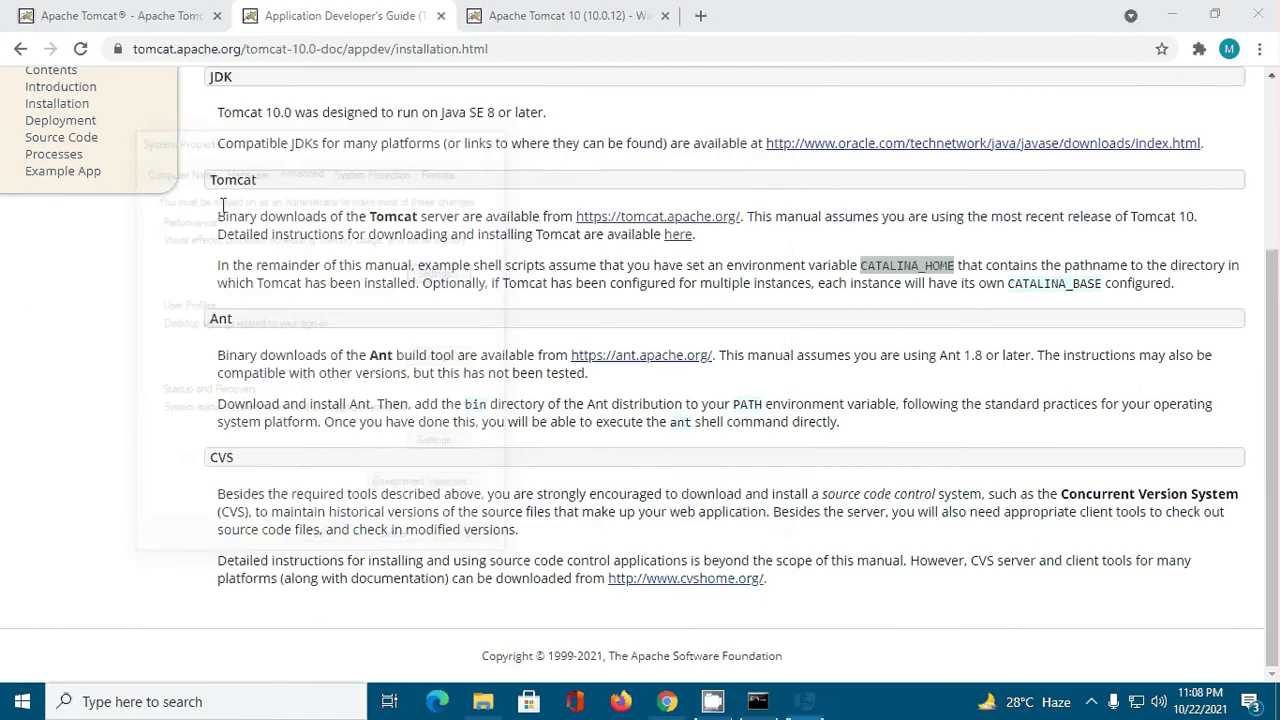
{"action": "left_click", "coordinate": [428, 490]}
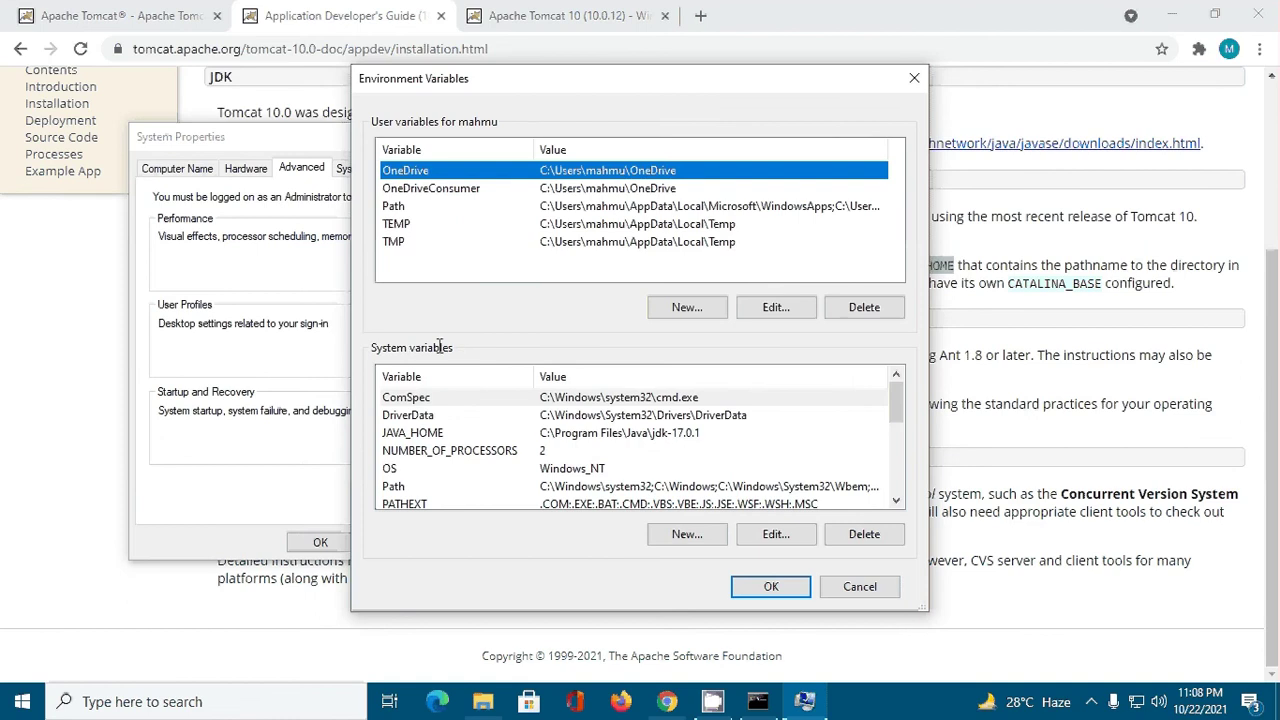
Start a new system variable named CATALINA_HOME
{"action": "left_click", "coordinate": [687, 534]}
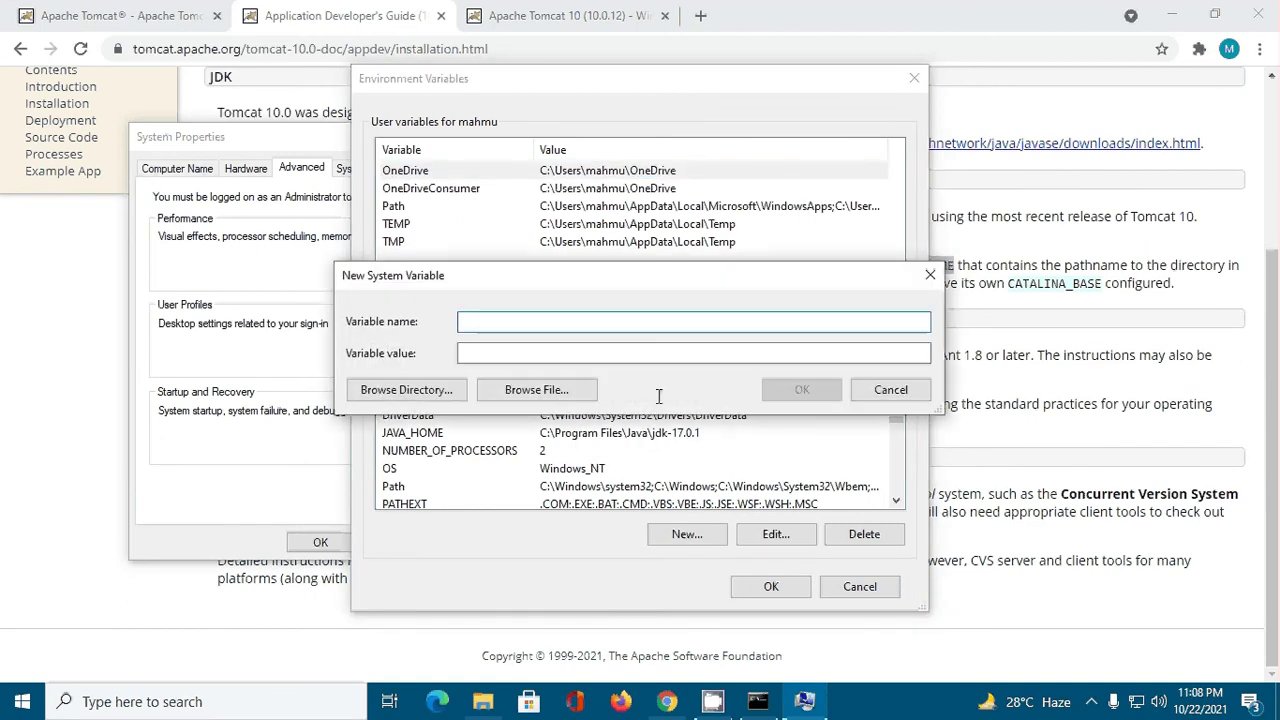
{"action": "key", "text": "ctrl+v"}
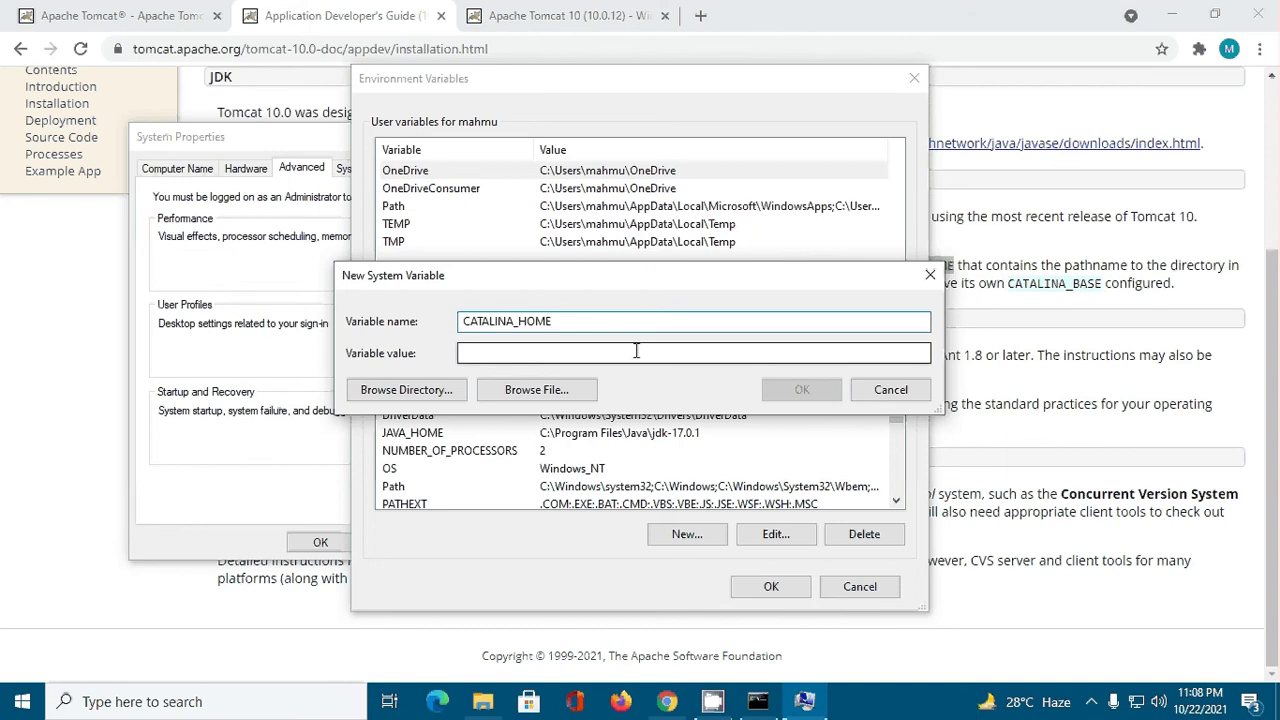
{"action": "left_click", "coordinate": [636, 351]}
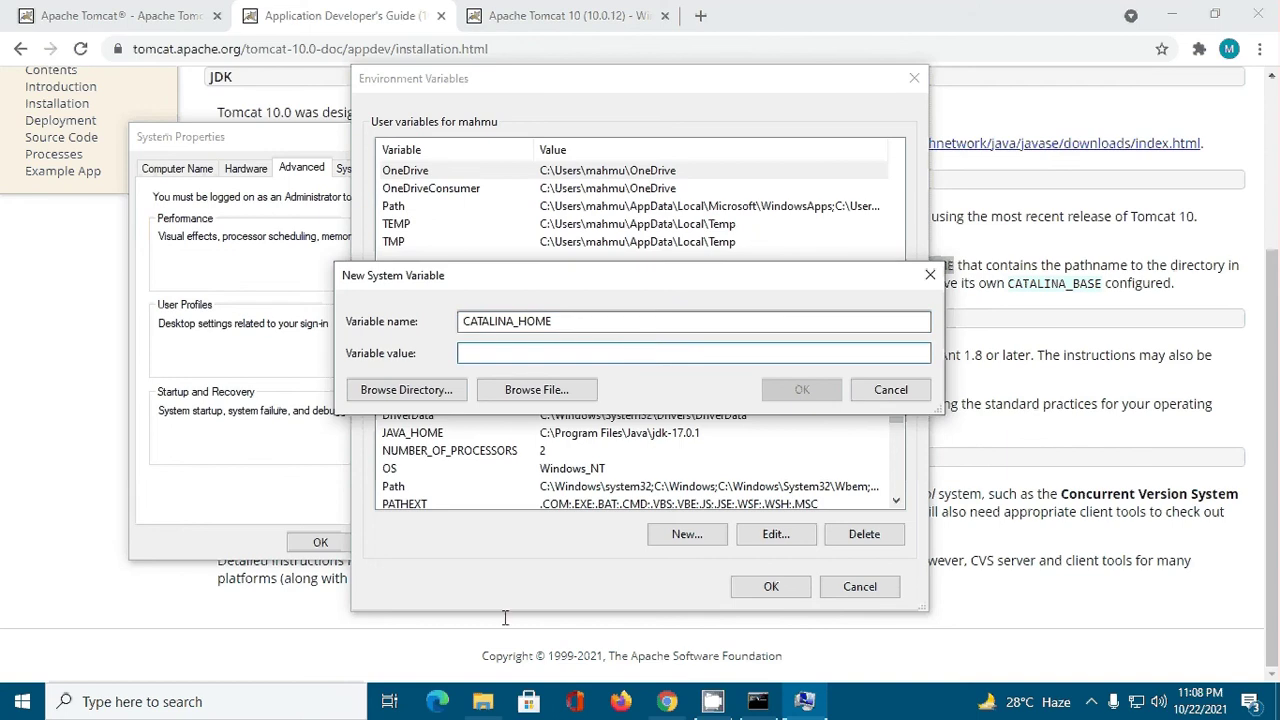
Copy C:\Tomcat10 from Explorer's address bar, paste it as the value, and save
{"action": "left_click", "coordinate": [483, 701]}
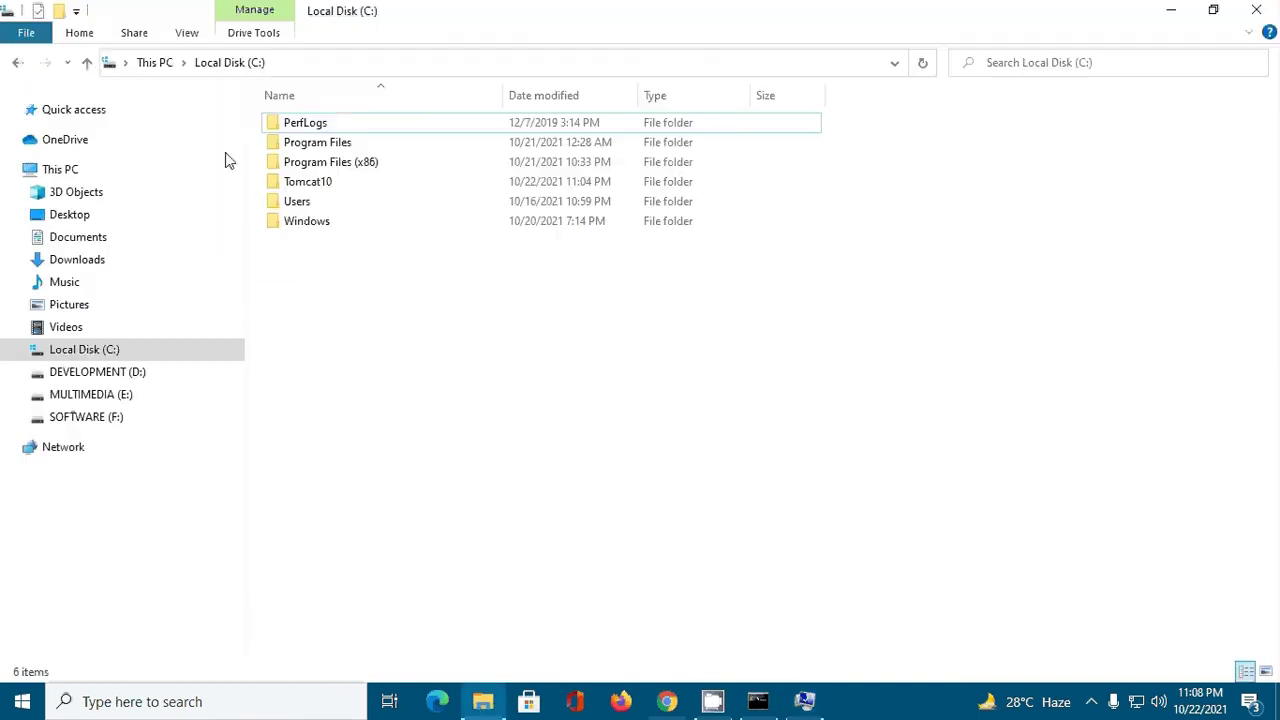
{"action": "double_click", "coordinate": [337, 184]}
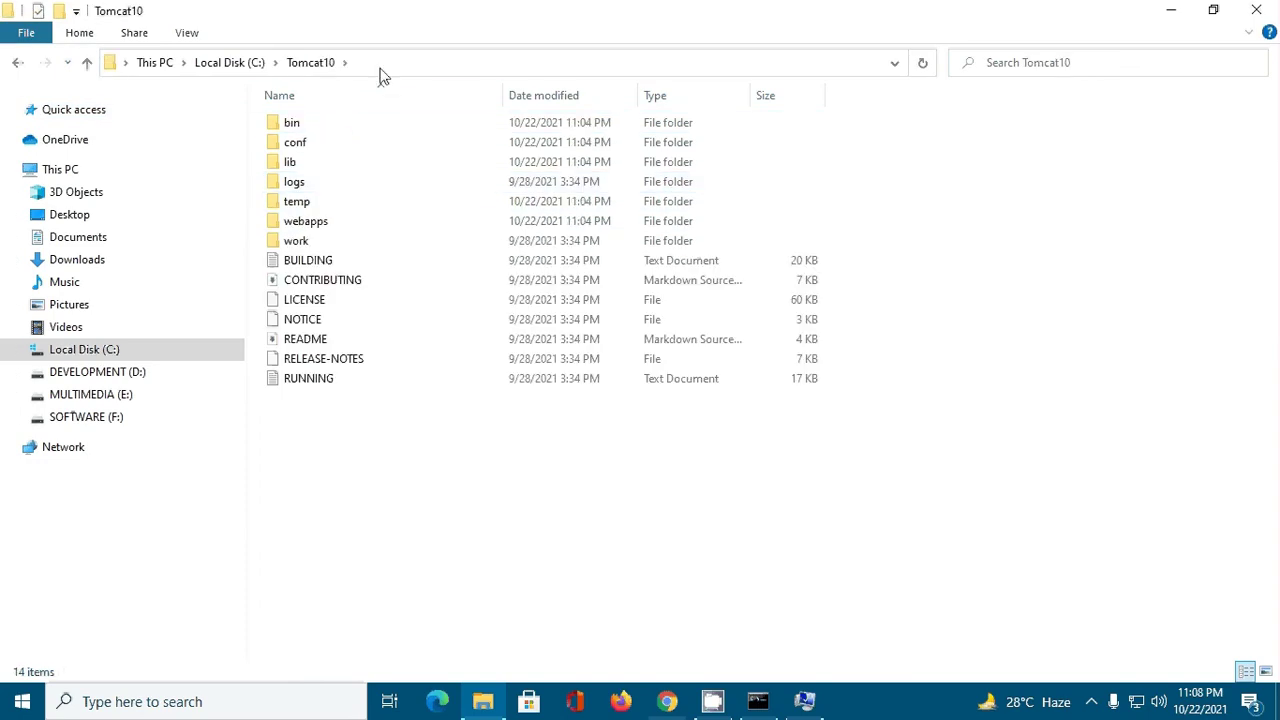
{"action": "left_click", "coordinate": [400, 68]}
{"action": "left_click_drag", "start_coordinate": [191, 62], "coordinate": [65, 65]}
{"action": "key", "text": "ctrl+c"}
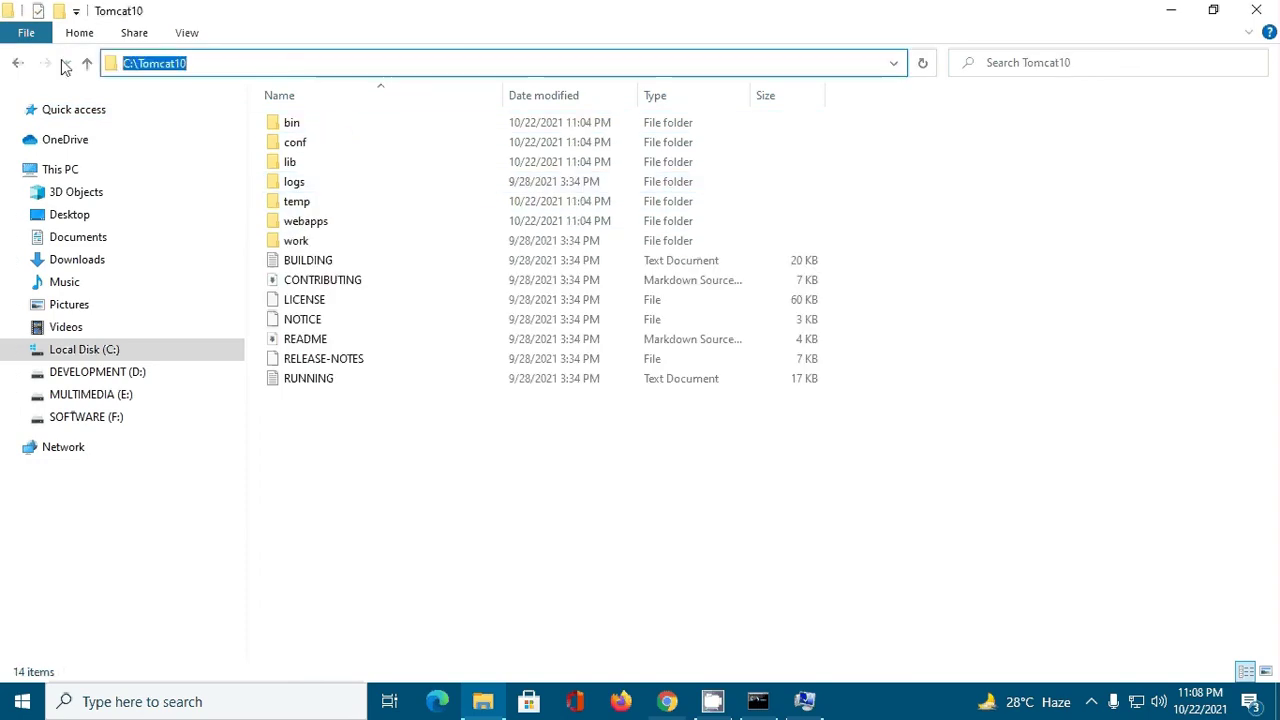
{"action": "left_click", "coordinate": [806, 700]}
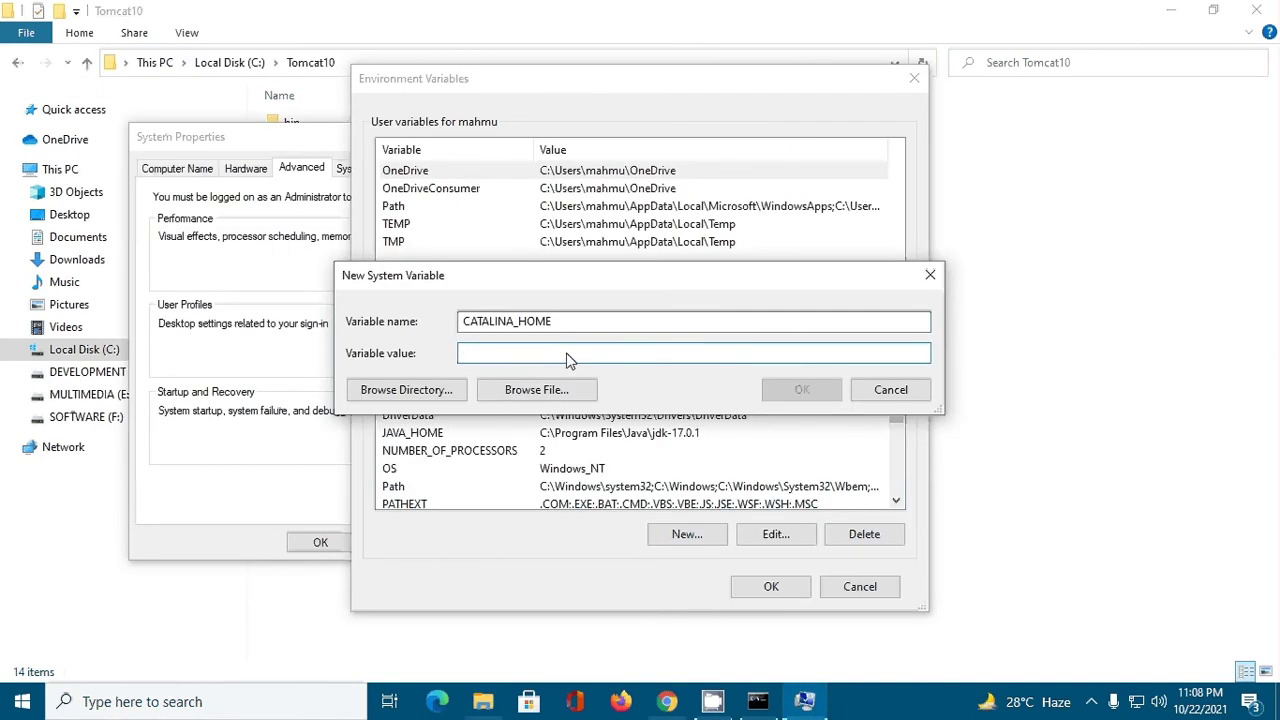
{"action": "key", "text": "ctrl+v"}
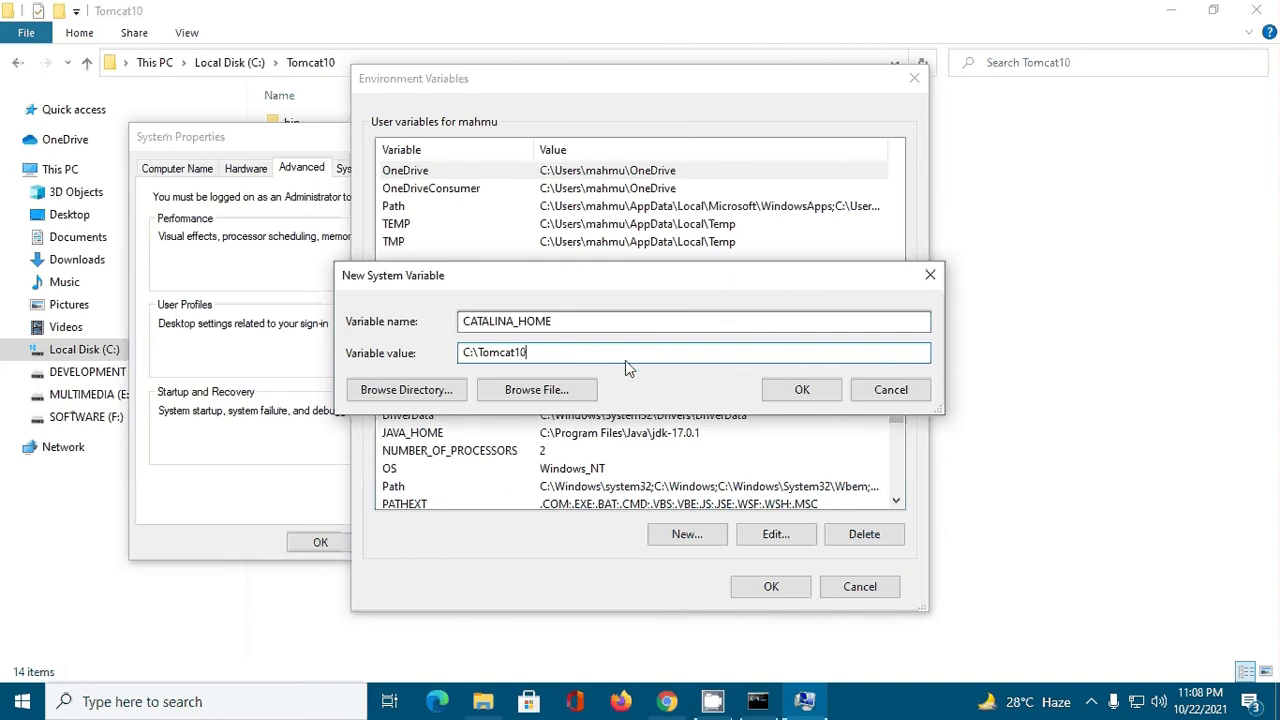
{"action": "left_click", "coordinate": [815, 391]}
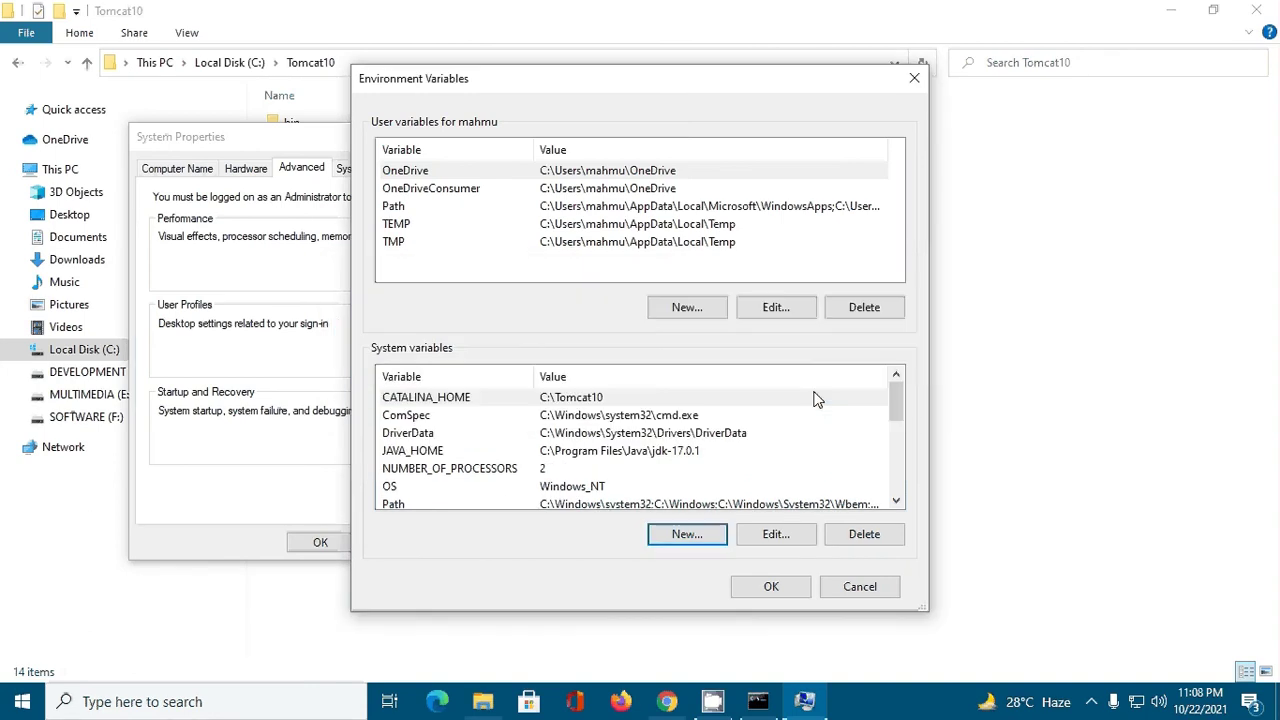
{"action": "left_click", "coordinate": [771, 588]}
Close System Properties and highlight 'service.bat install' on the Windows Service How-To page
{"action": "left_click", "coordinate": [318, 542]}
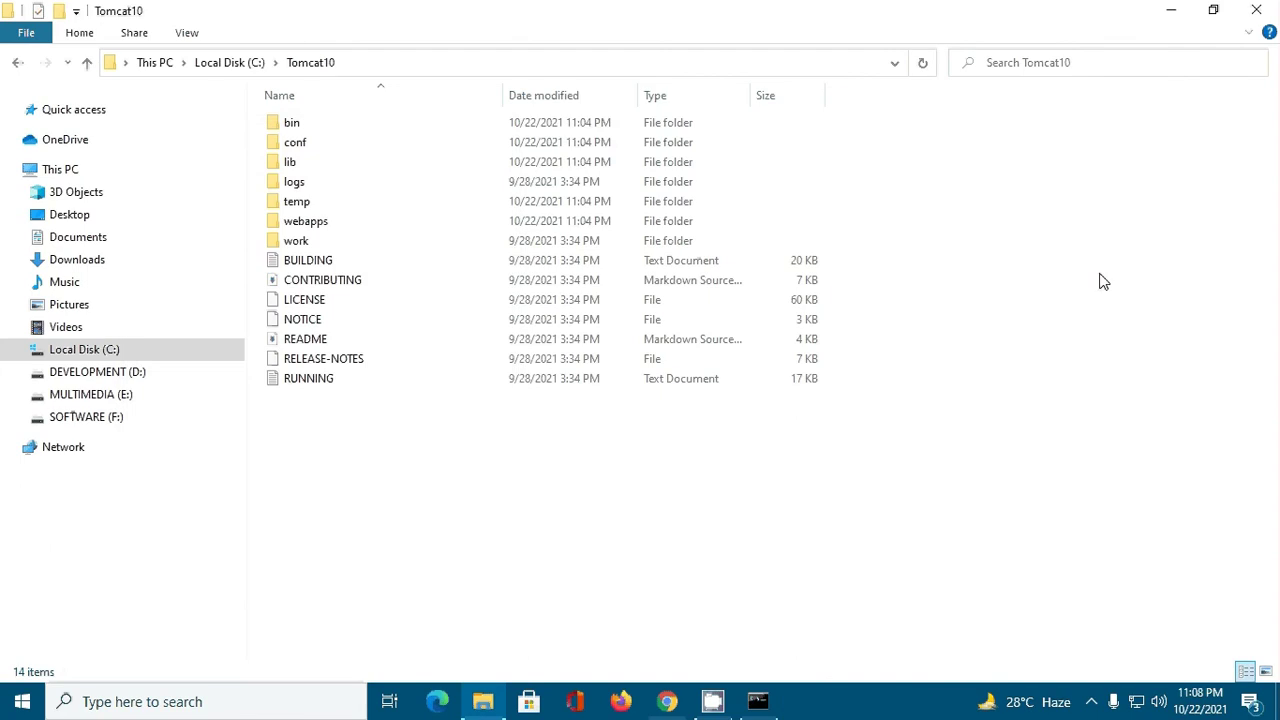
{"action": "left_click", "coordinate": [1170, 10]}
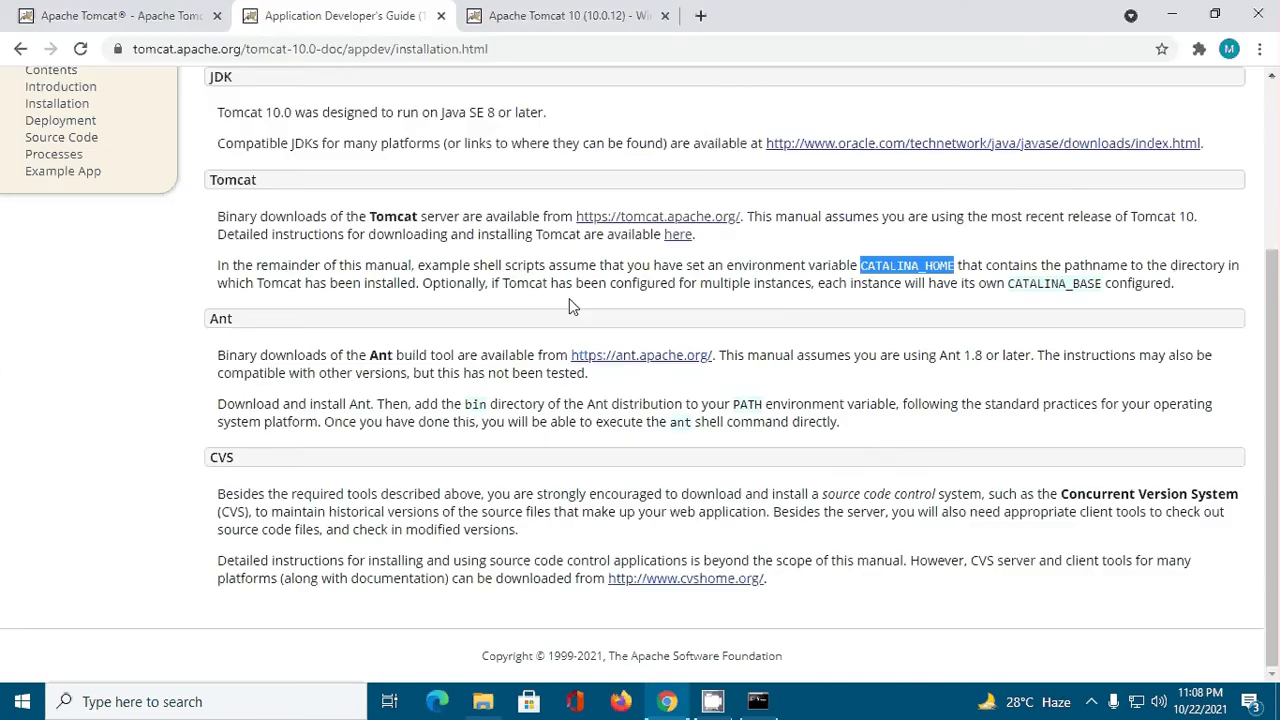
{"action": "left_click", "coordinate": [678, 316]}
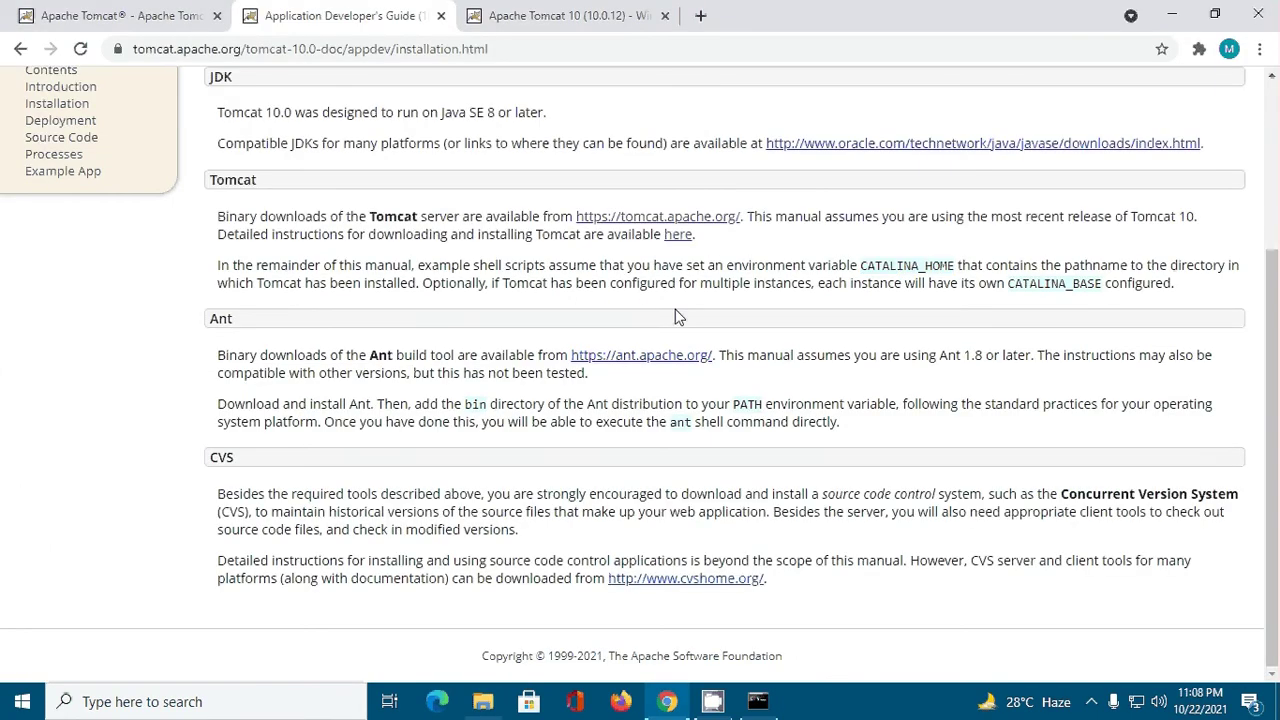
{"action": "left_click", "coordinate": [563, 17]}
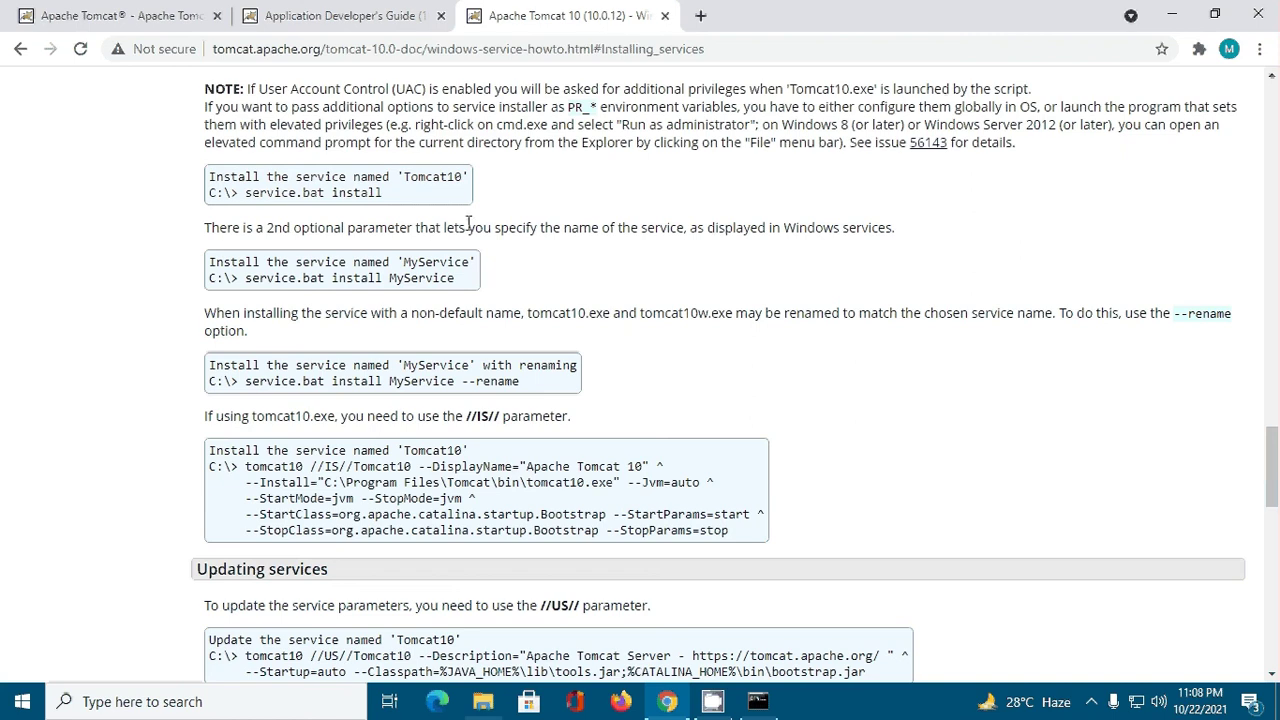
{"action": "left_click_drag", "start_coordinate": [245, 192], "coordinate": [383, 195]}
{"action": "key", "text": "ctrl+c"}
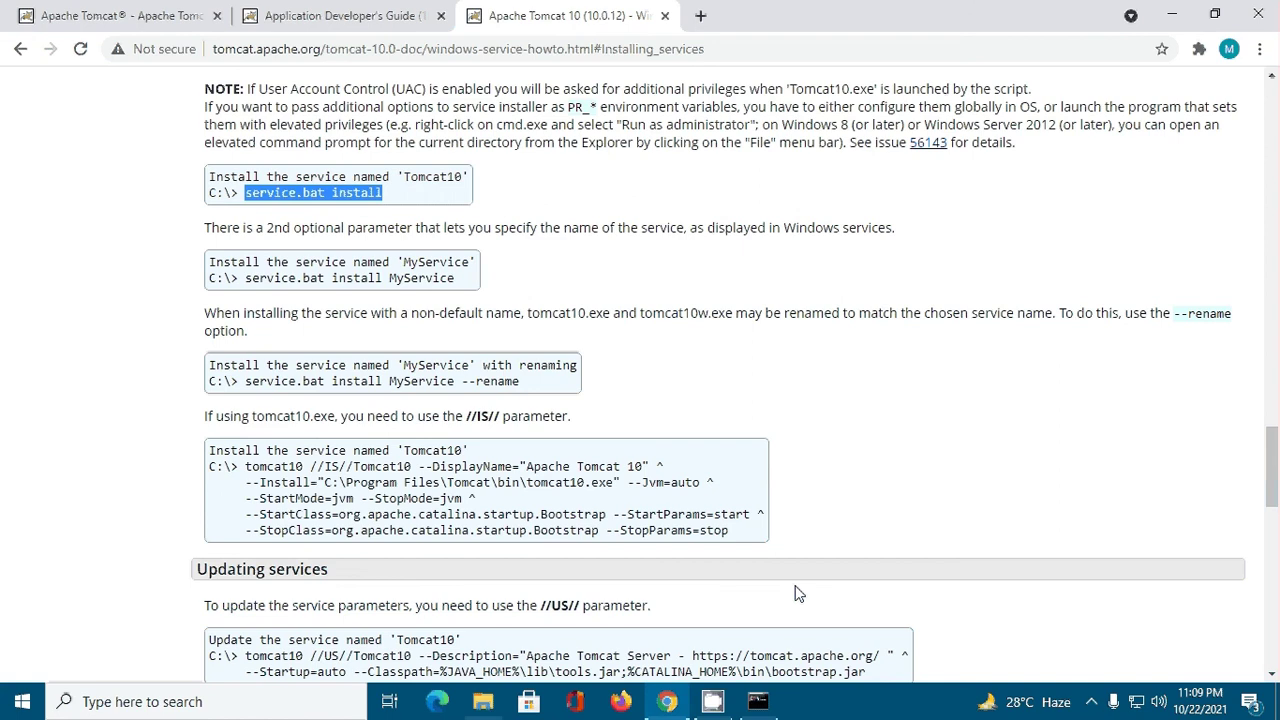
In Command Prompt, move up to the root of drive C with two cd .. commands
{"action": "left_click", "coordinate": [777, 708]}
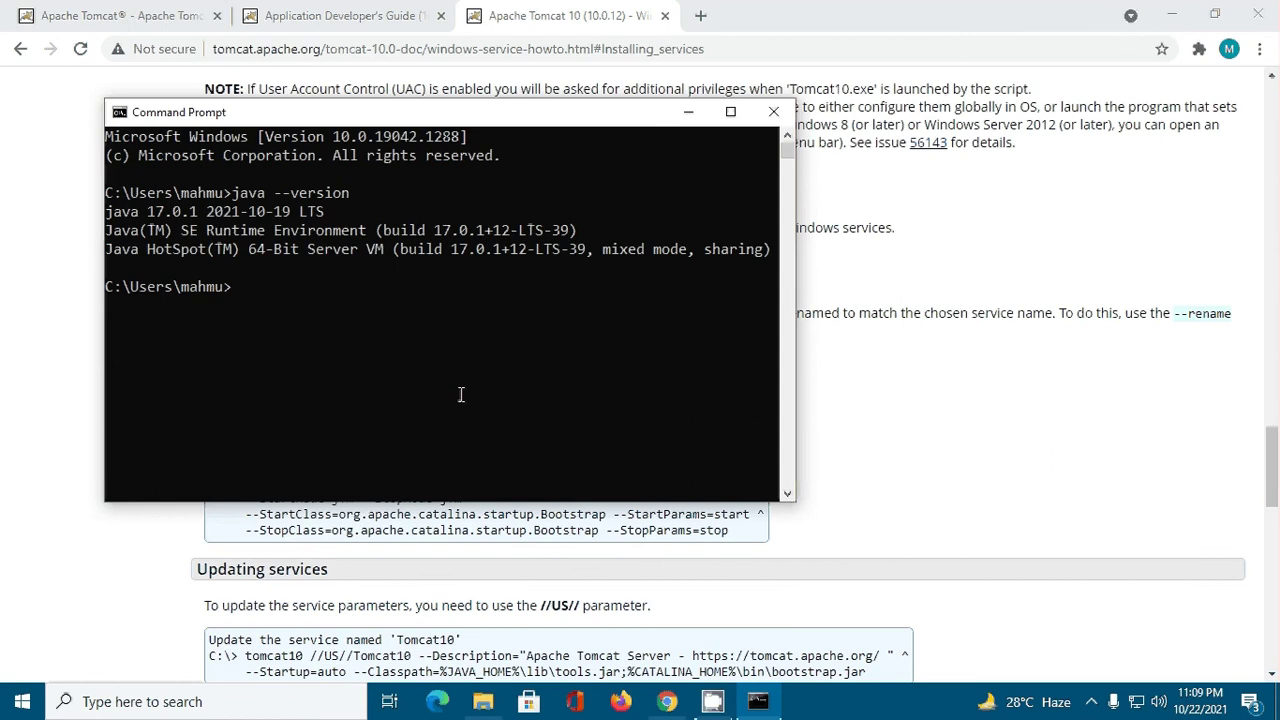
{"action": "type", "text": "cd .."}
{"action": "key", "text": "Return"}
{"action": "type", "text": "cd .."}
{"action": "key", "text": "Return"}
Change into C:\Tomcat10\bin and paste the service.bat install command
{"action": "type", "text": "cd"}
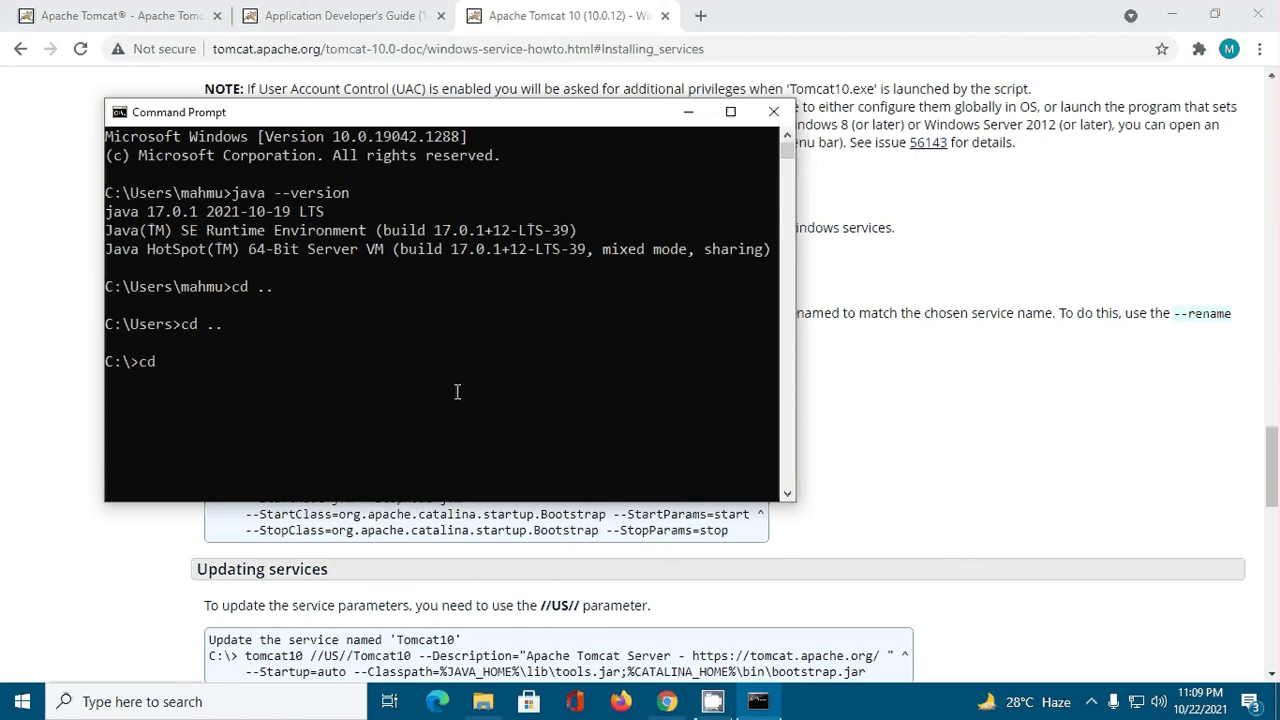
{"action": "type", "text": " Tomcat10"}
{"action": "key", "text": "Return"}
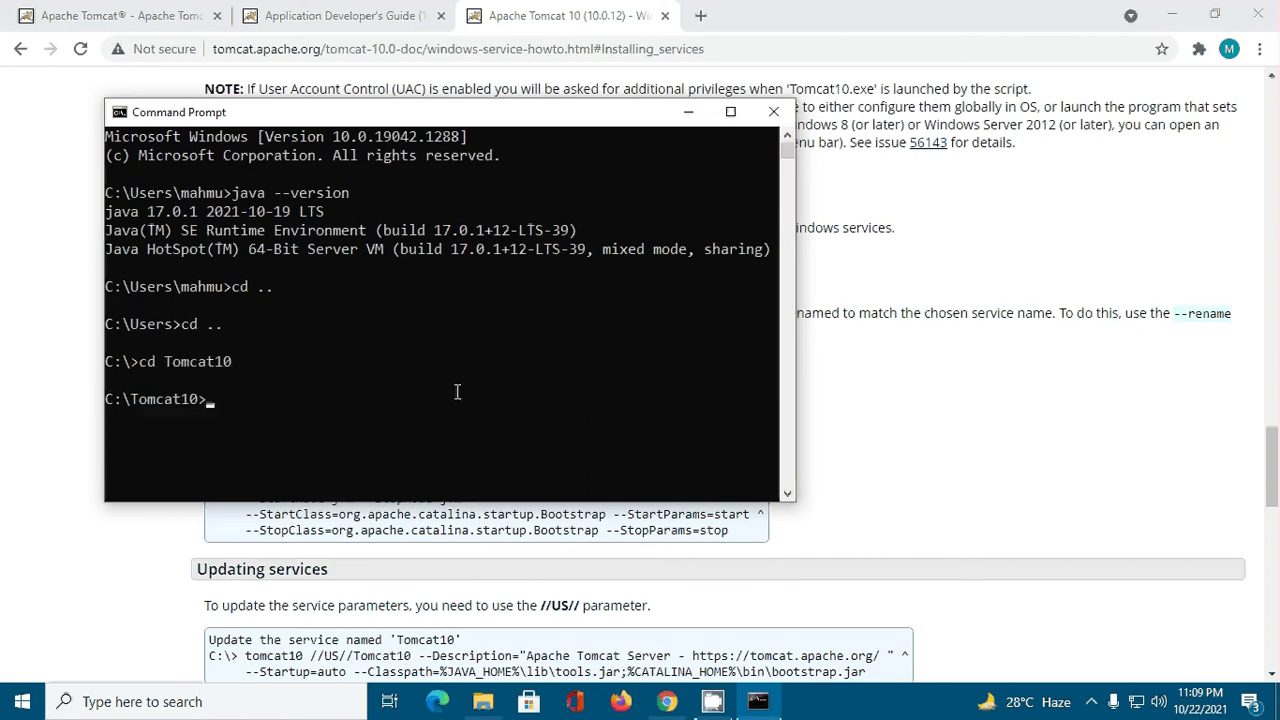
{"action": "type", "text": "cd bin"}
{"action": "key", "text": "Return"}
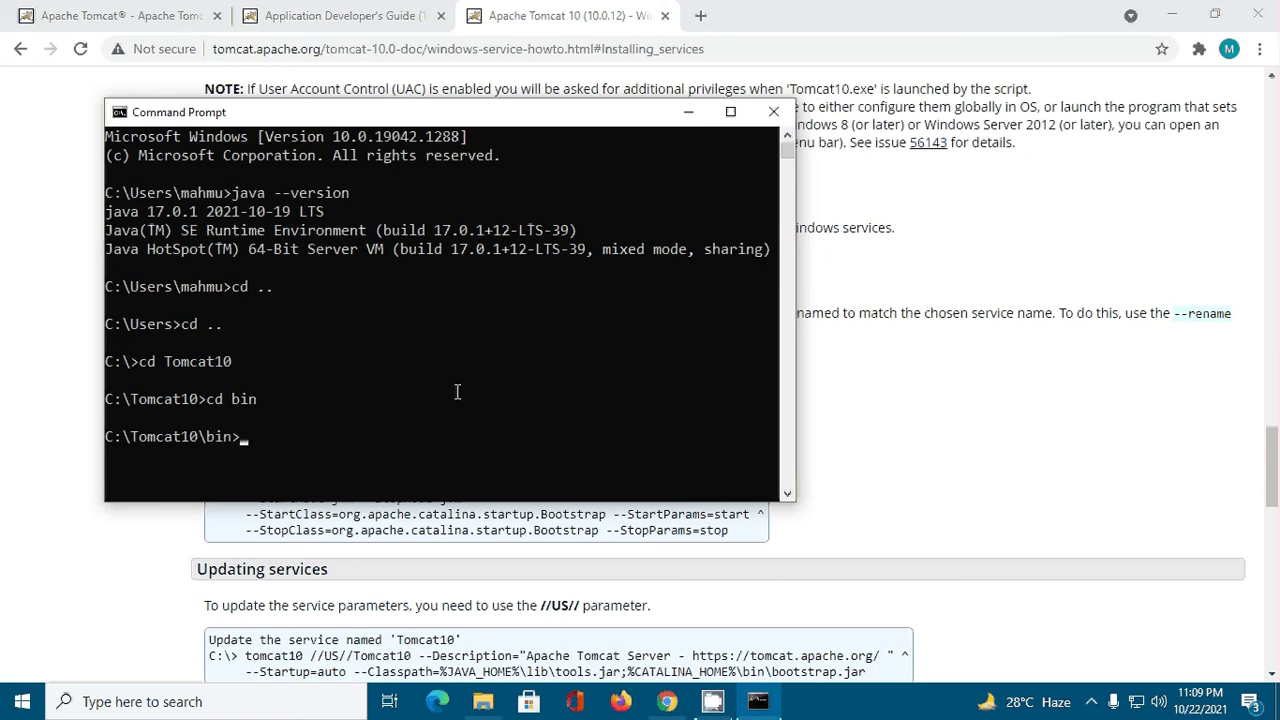
{"action": "key", "text": "ctrl+v"}
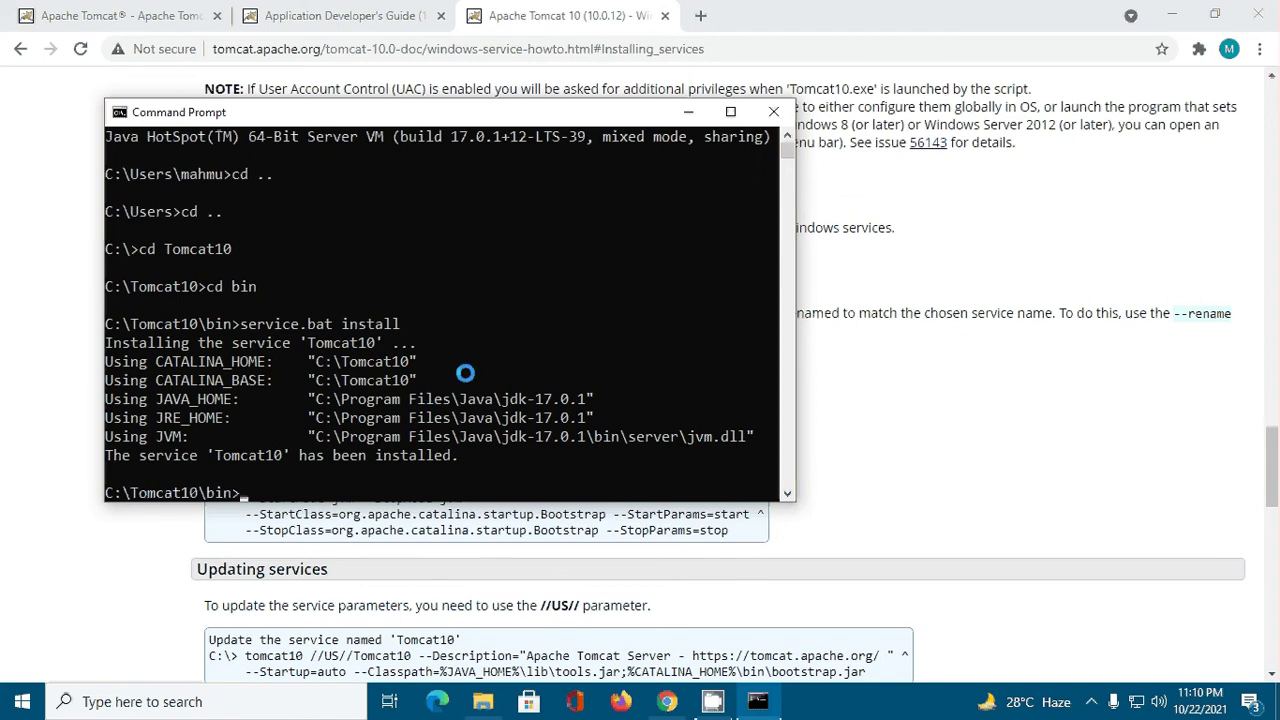
Open Services via the 'ser' search and start the Apache Tomcat 10.0 Tomcat10 service
{"action": "left_click", "coordinate": [196, 702]}
{"action": "type", "text": "ser"}
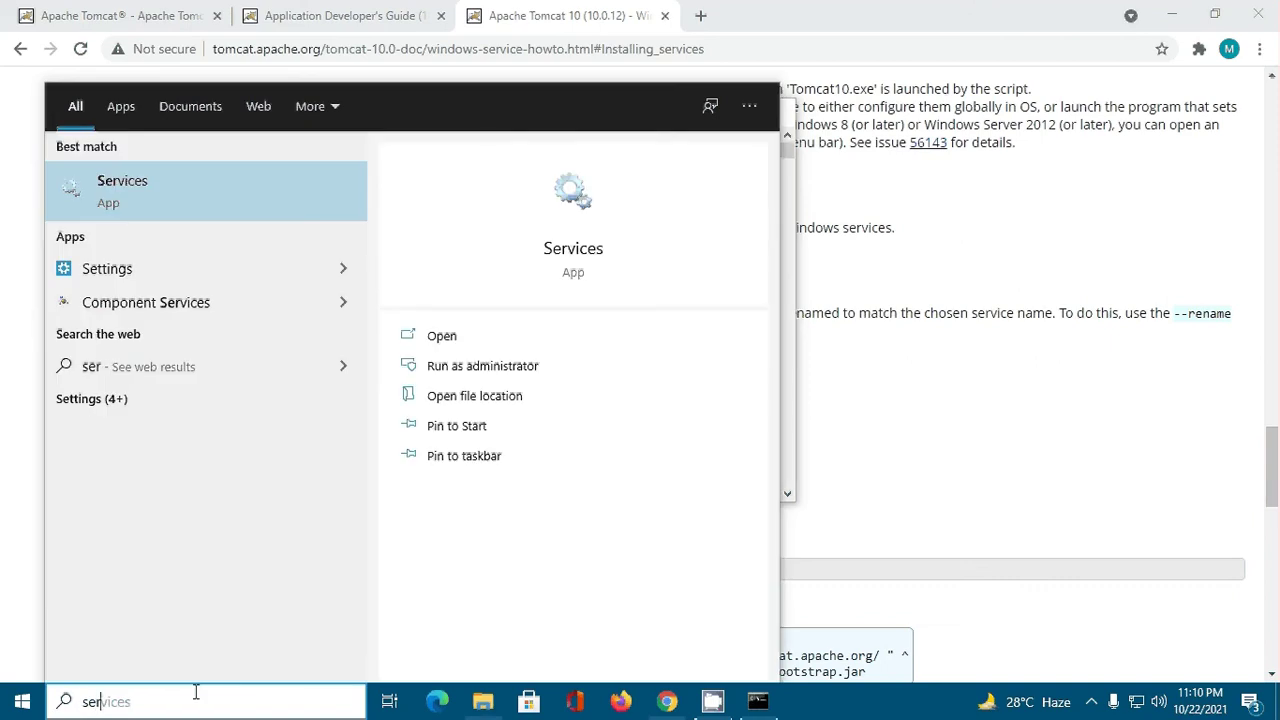
{"action": "left_click", "coordinate": [174, 182]}
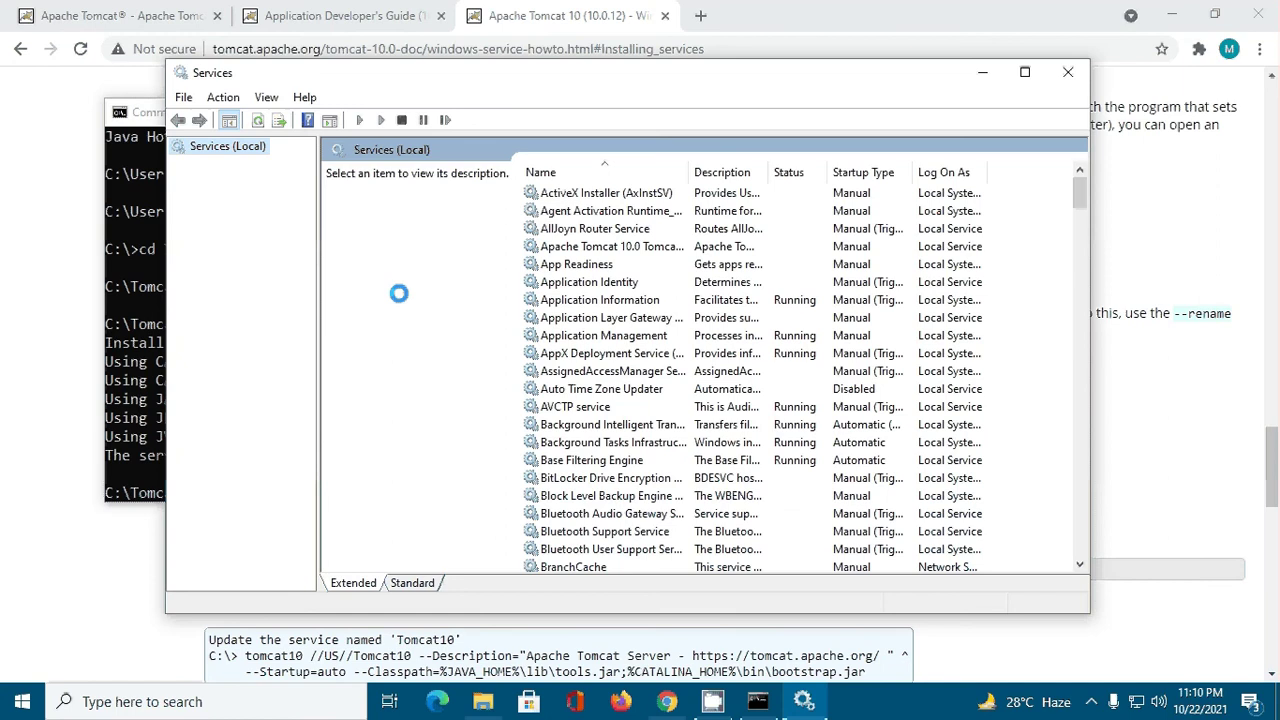
{"action": "left_click", "coordinate": [575, 246]}
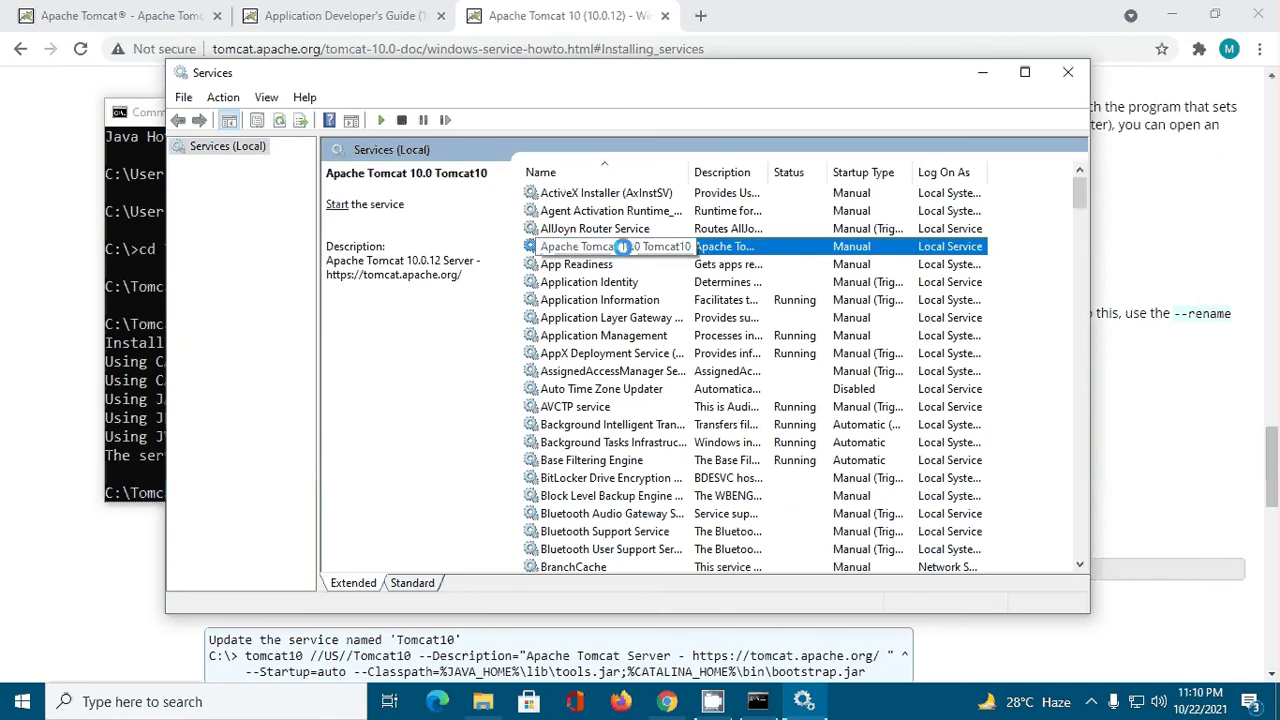
{"action": "left_click", "coordinate": [336, 204]}
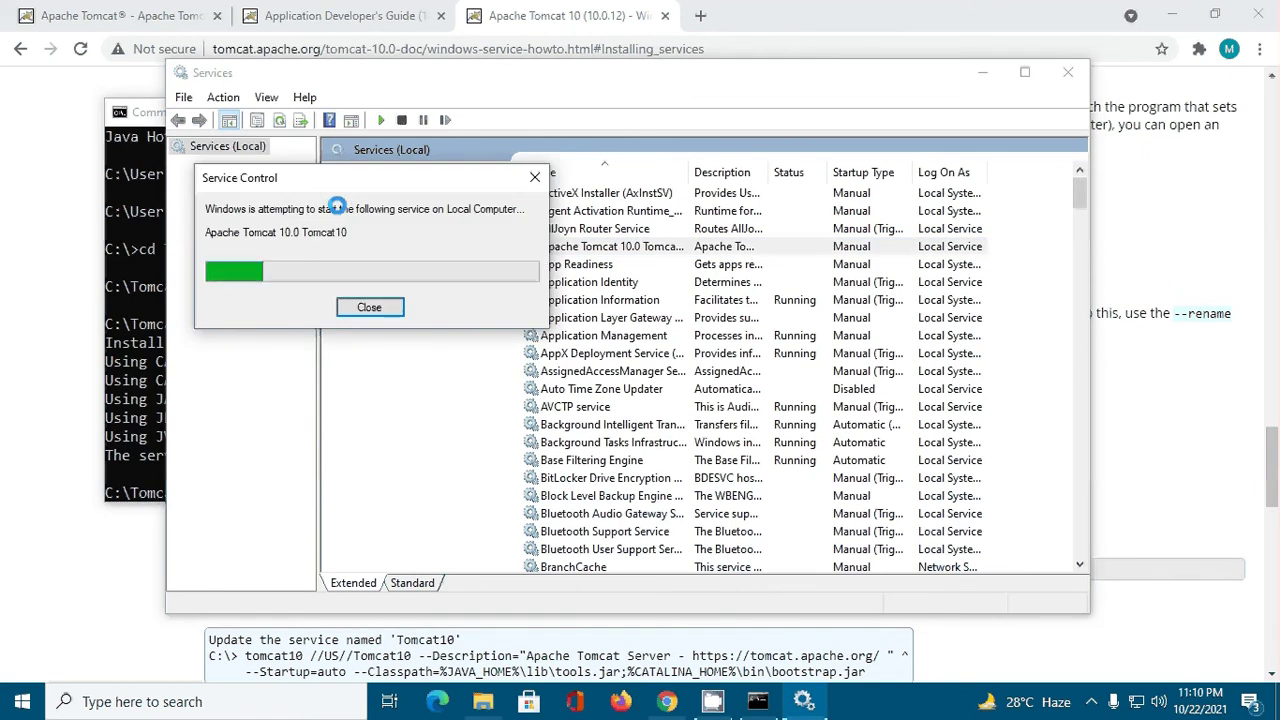
{"action": "left_click", "coordinate": [703, 25]}
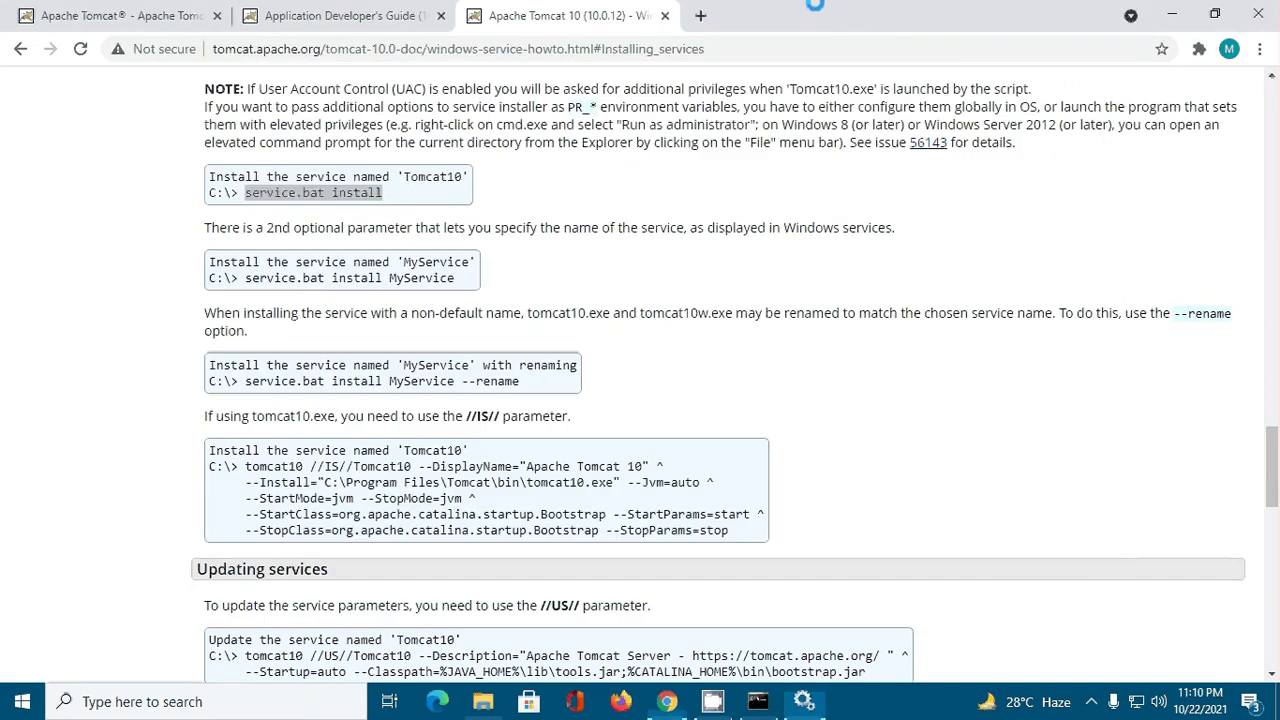
Load localhost:8080 in a new Chrome tab to show the Apache Tomcat/10.0.12 welcome page
{"action": "left_click", "coordinate": [702, 17]}
{"action": "type", "text": "localhost:8080"}
{"action": "key", "text": "Return"}
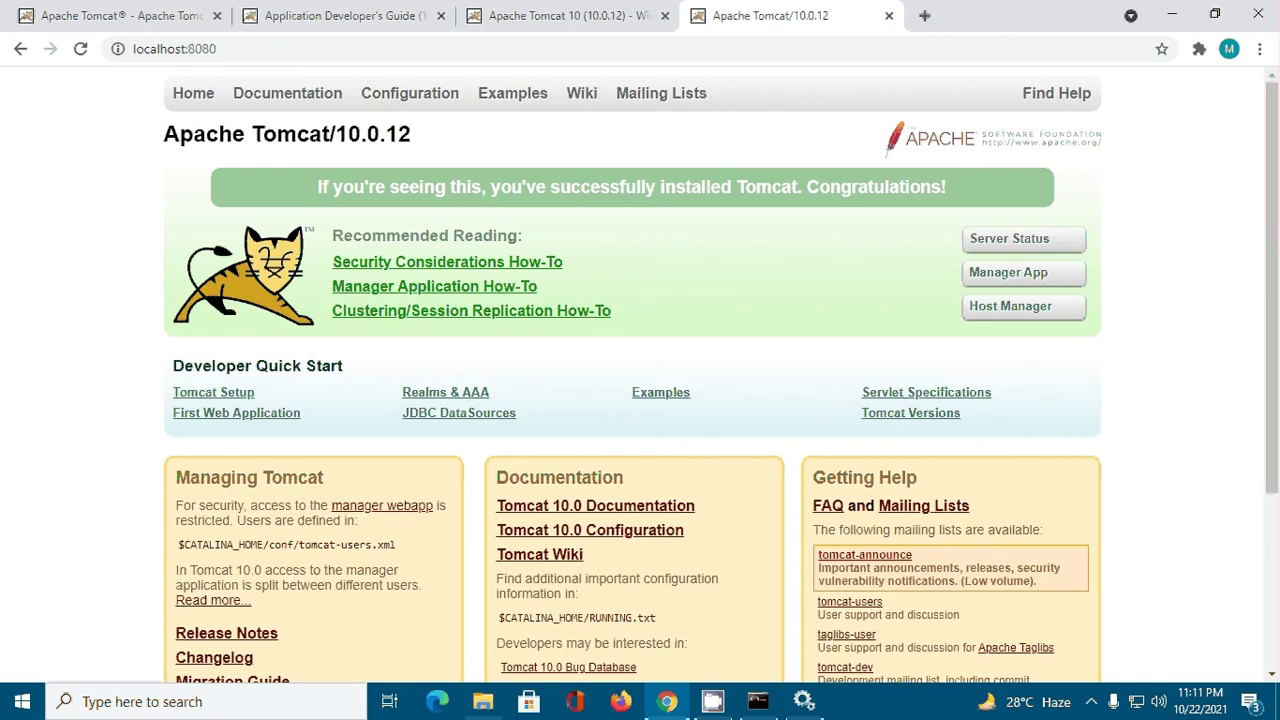
Stop the Tomcat10 service and reload localhost:8080 to confirm the page goes down
{"action": "left_click", "coordinate": [803, 703]}
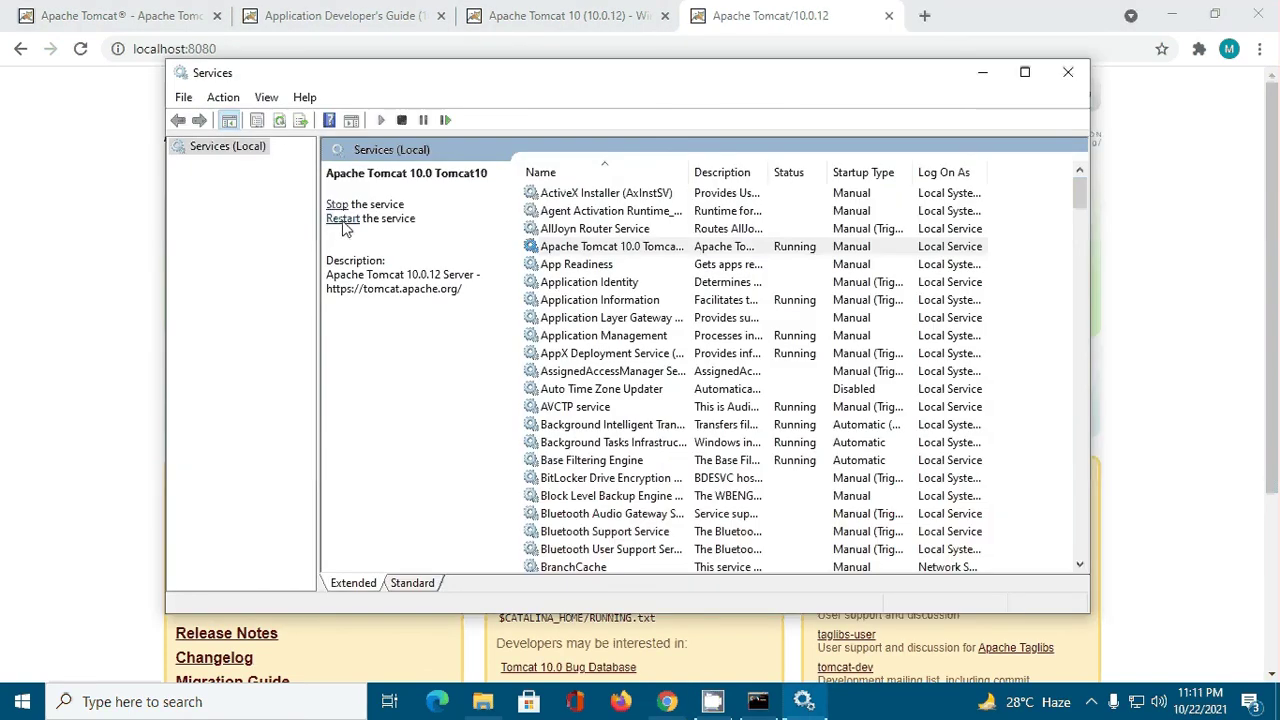
{"action": "left_click", "coordinate": [337, 206]}
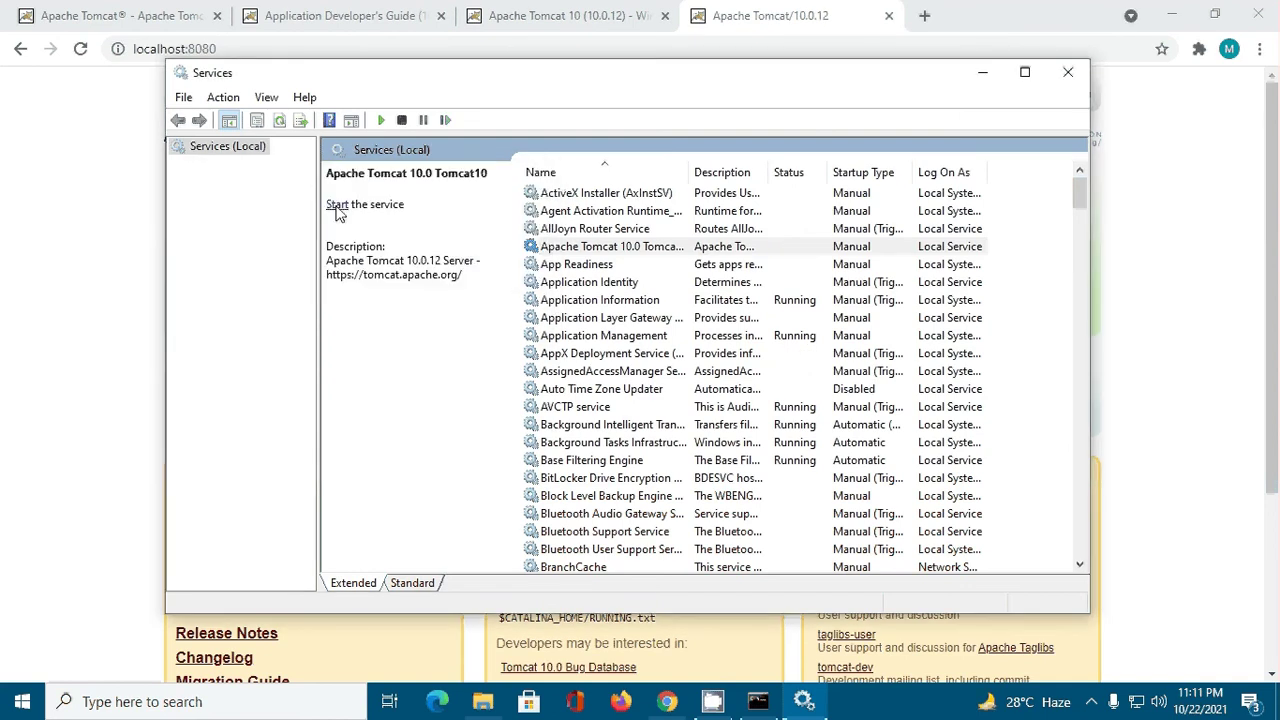
{"action": "left_click", "coordinate": [268, 48]}
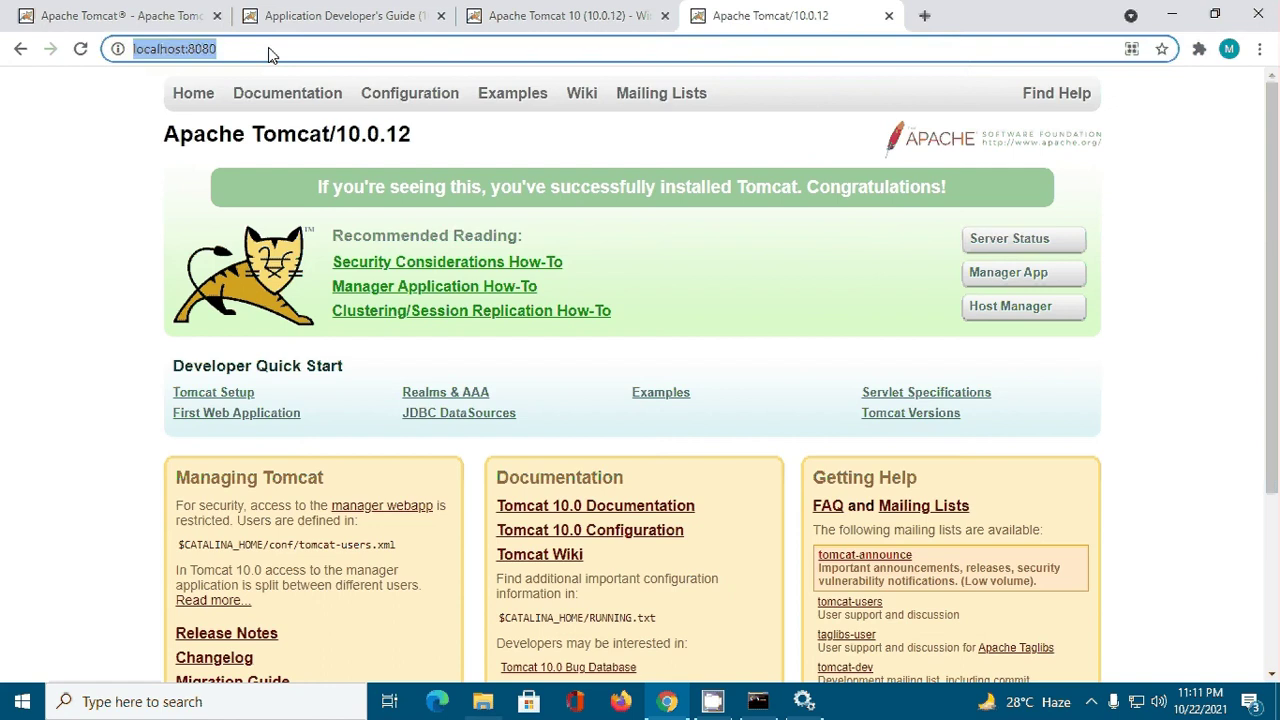
{"action": "key", "text": "Return"}
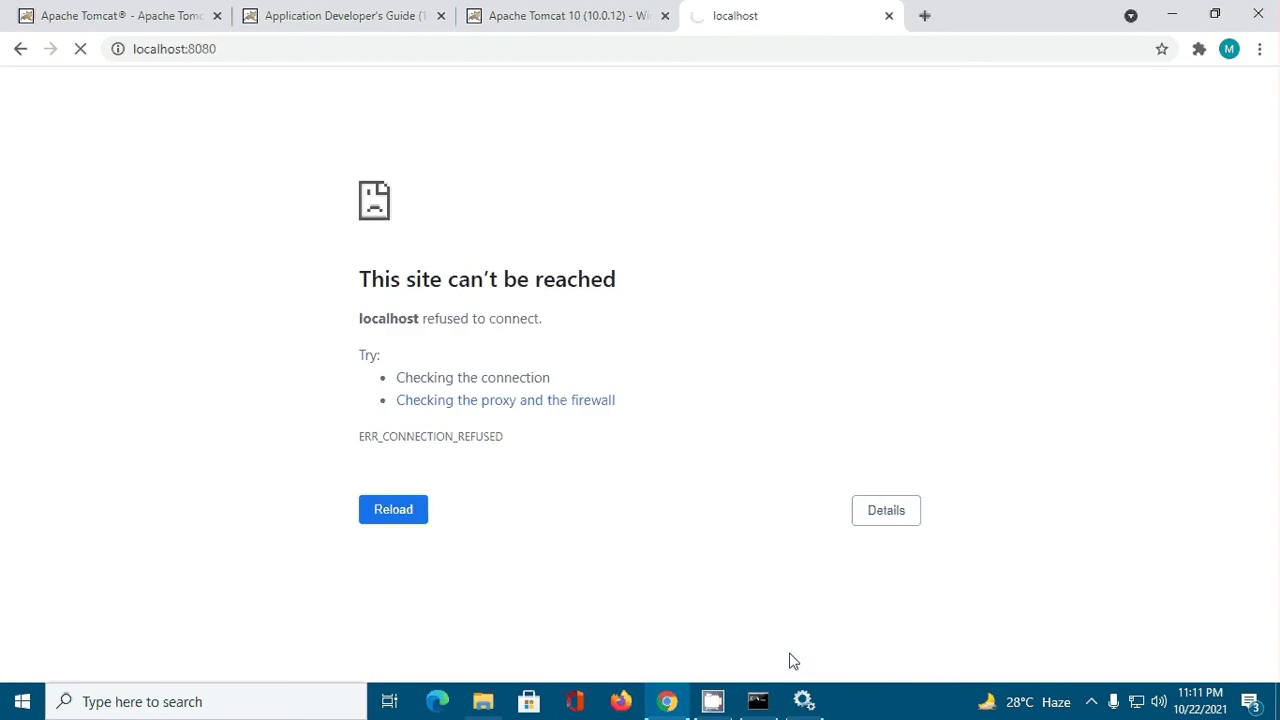
Start the Tomcat10 service again and return to the localhost:8080 tab in Chrome
{"action": "left_click", "coordinate": [804, 701]}
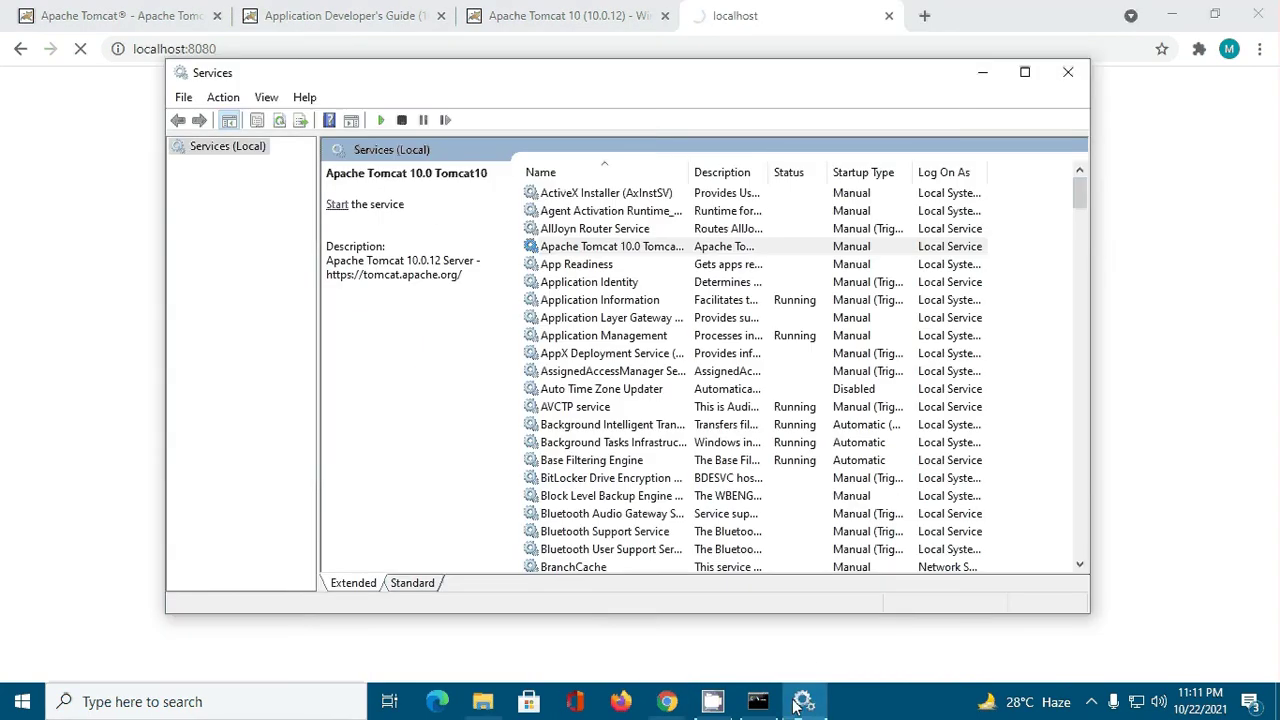
{"action": "left_click", "coordinate": [760, 701]}
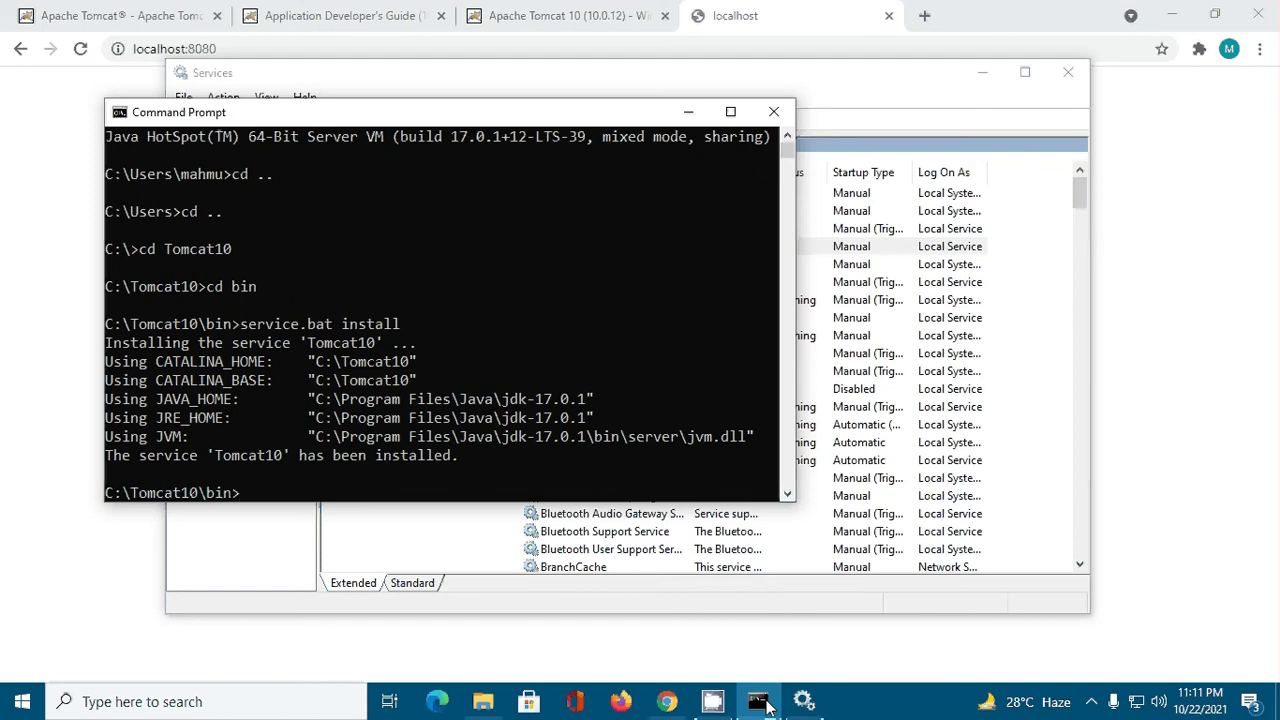
{"action": "left_click", "coordinate": [760, 701]}
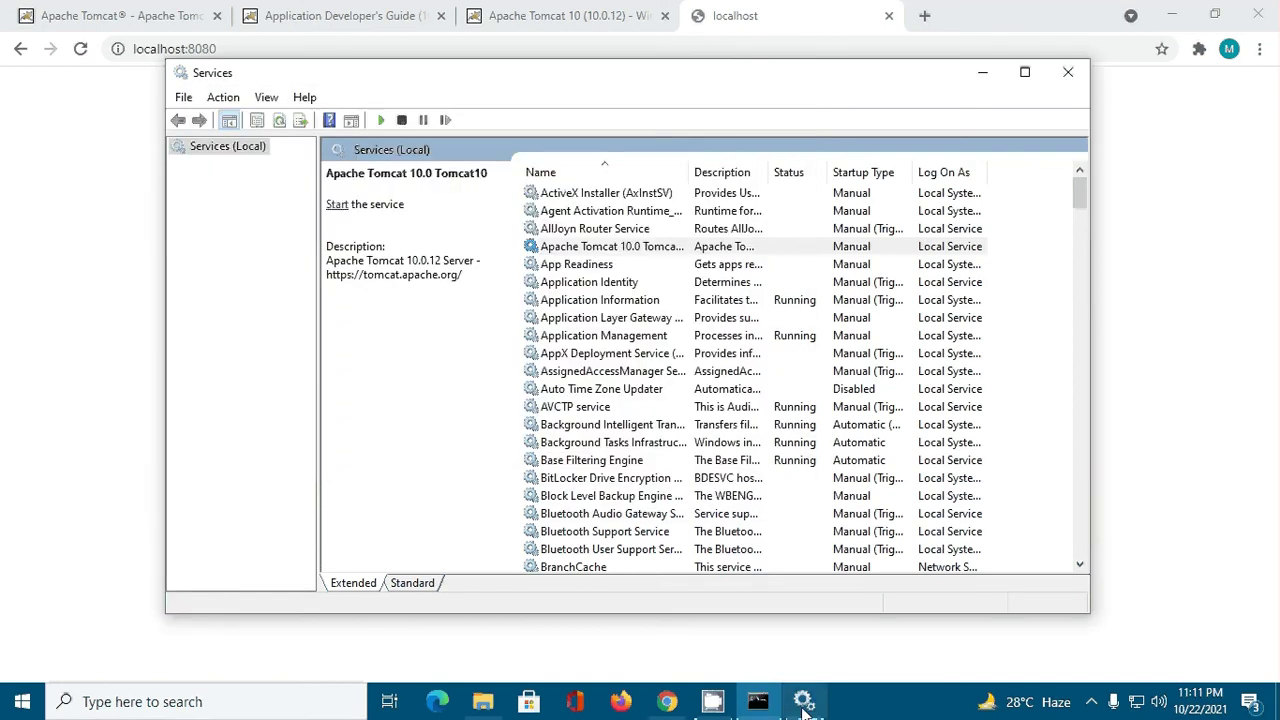
{"action": "left_click", "coordinate": [339, 205]}
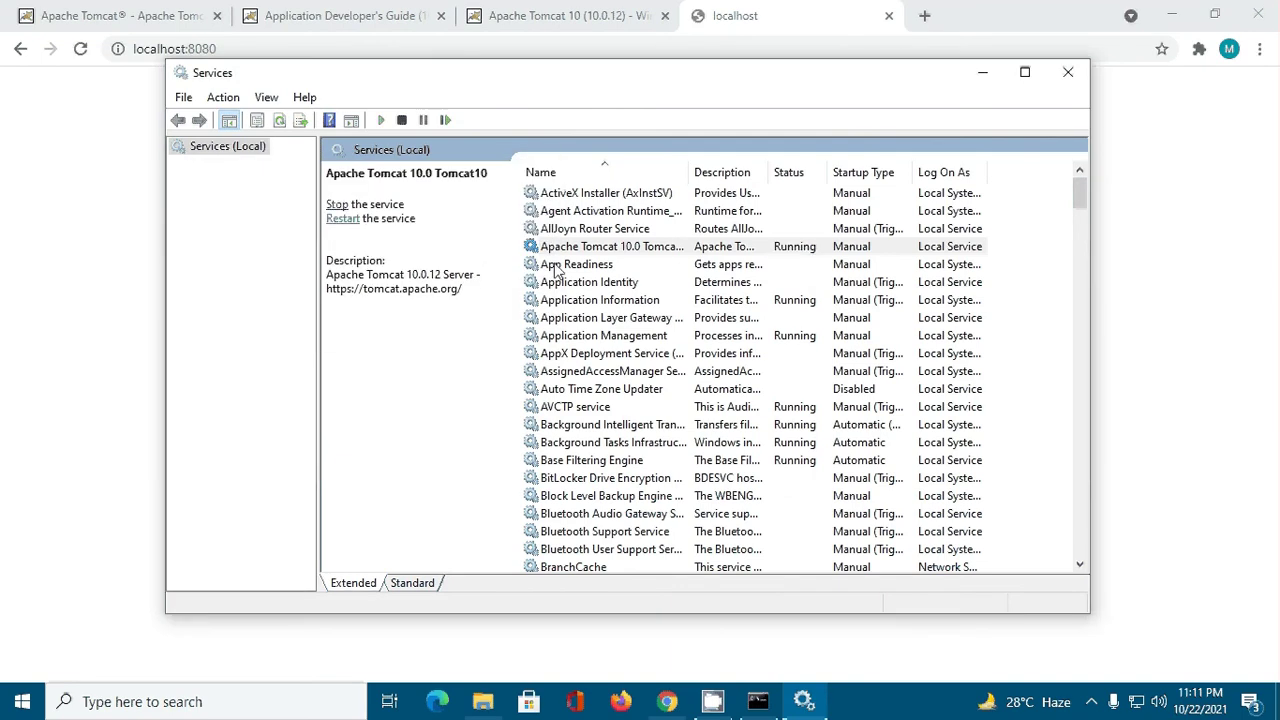
{"action": "left_click", "coordinate": [82, 49]}
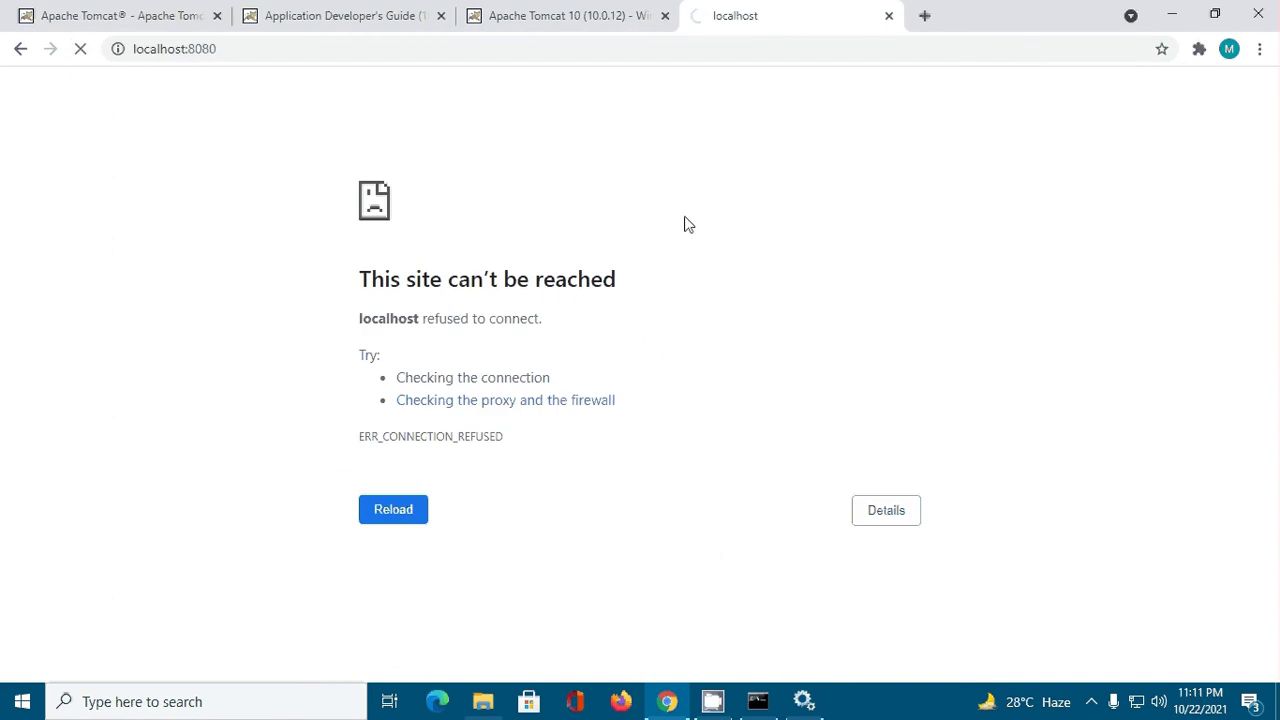